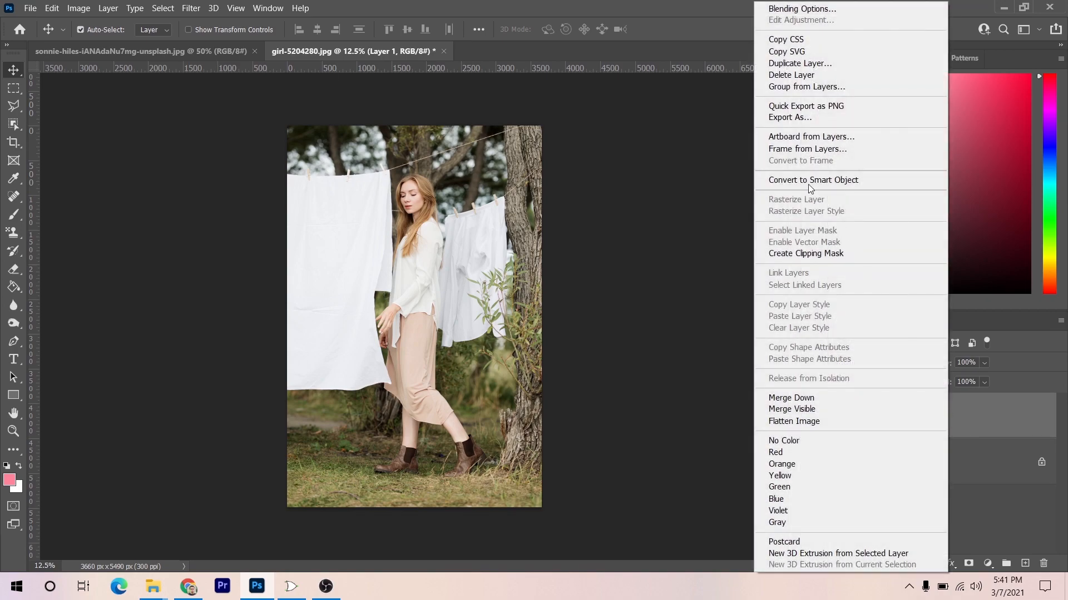
Step: Convert Layer 1 to a smart object and open the Camera Raw Filter on it
left_click(803, 179)
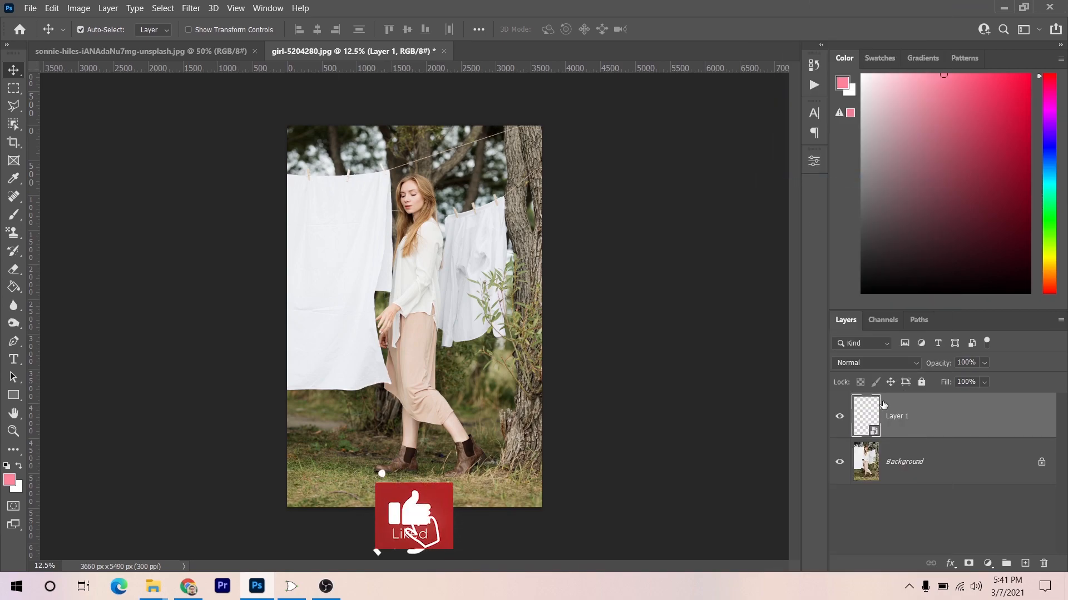
left_click(190, 8)
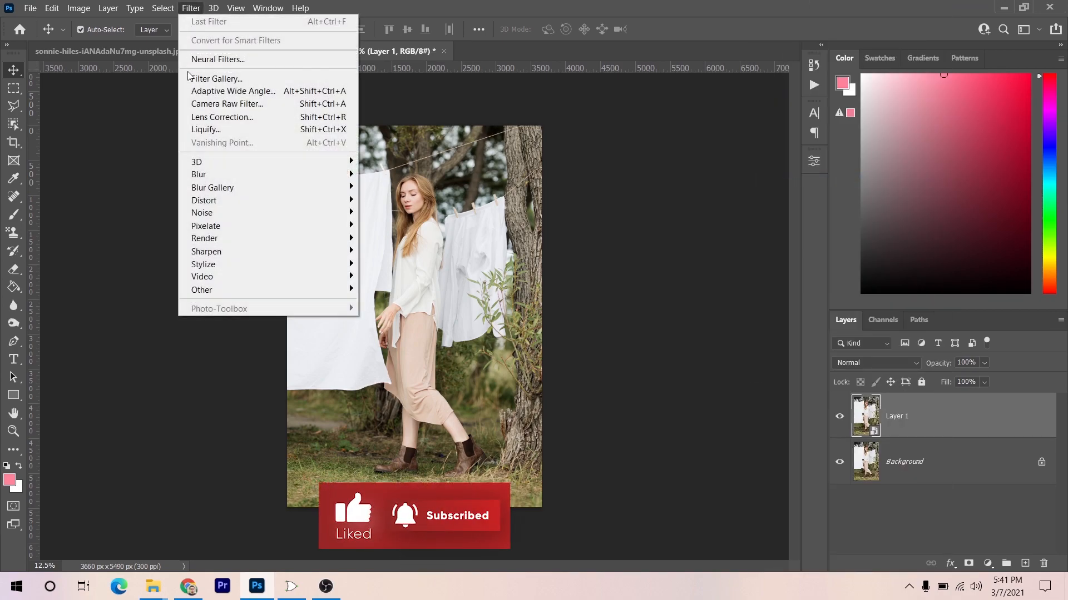
left_click(229, 109)
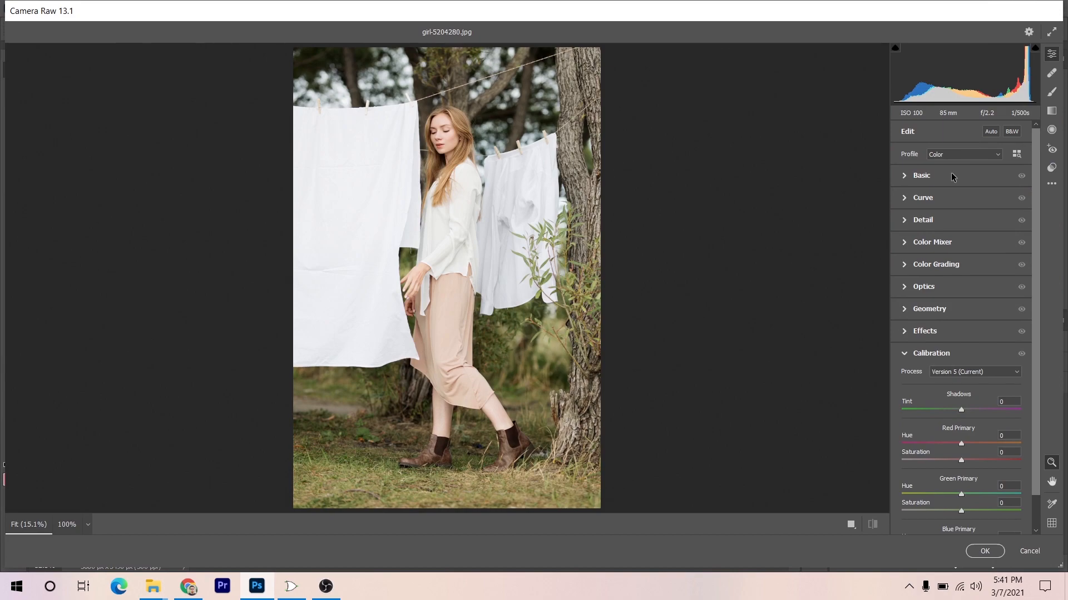
Step: Show the before and after views side by side and set the Basic white balance to temperature +29 and tint +7
left_click(950, 175)
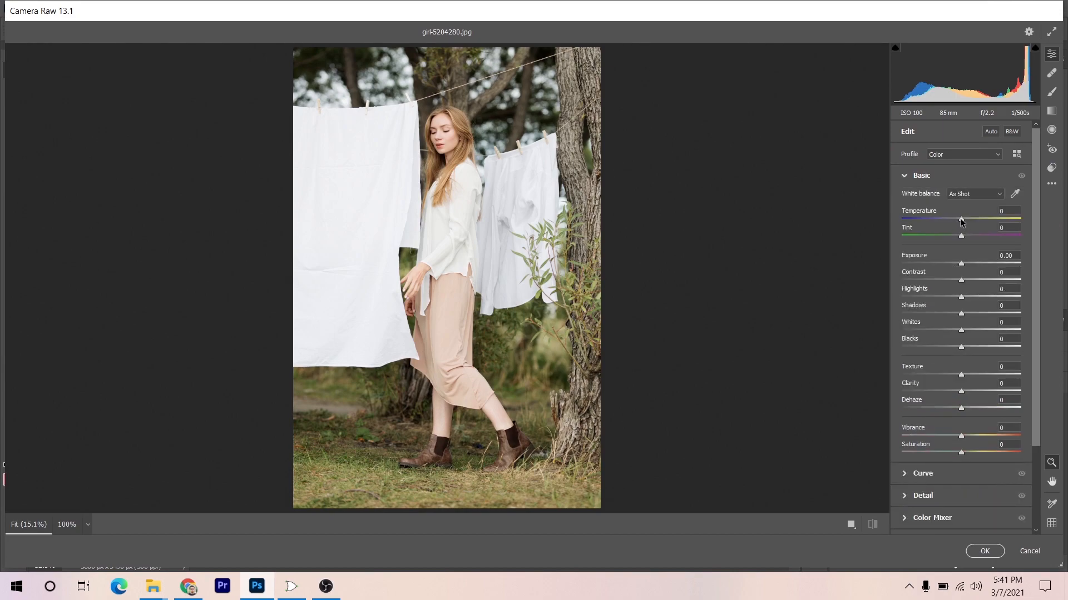
key("q")
left_click_drag(961, 221, 979, 220)
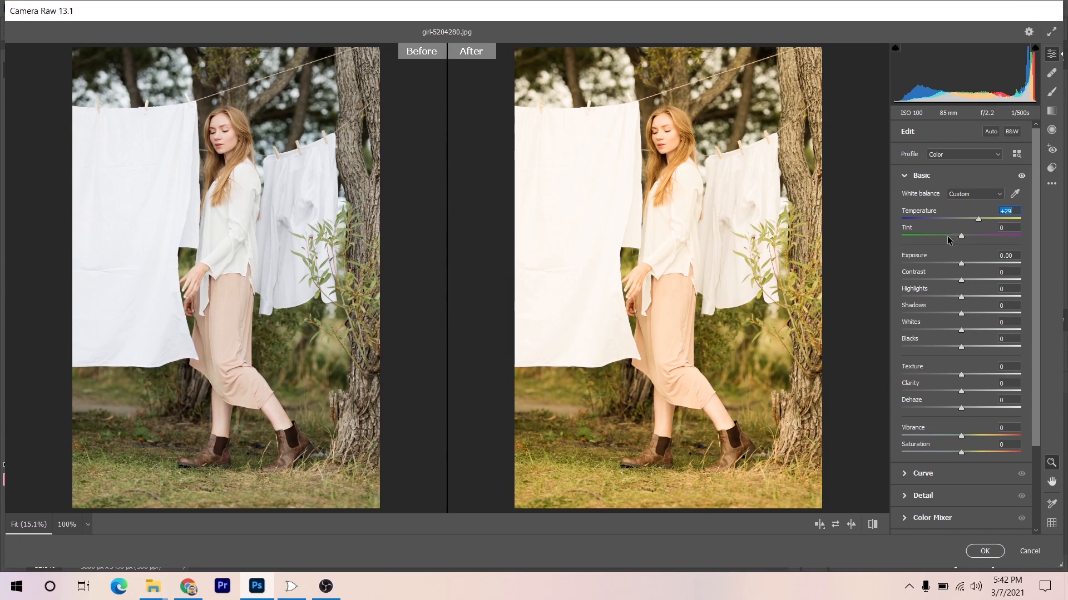
left_click_drag(961, 237, 969, 236)
Step: Set the Basic tone values to exposure +0.40, contrast +11, highlights -74, shadows +84 and whites +38
left_click_drag(961, 263, 917, 293)
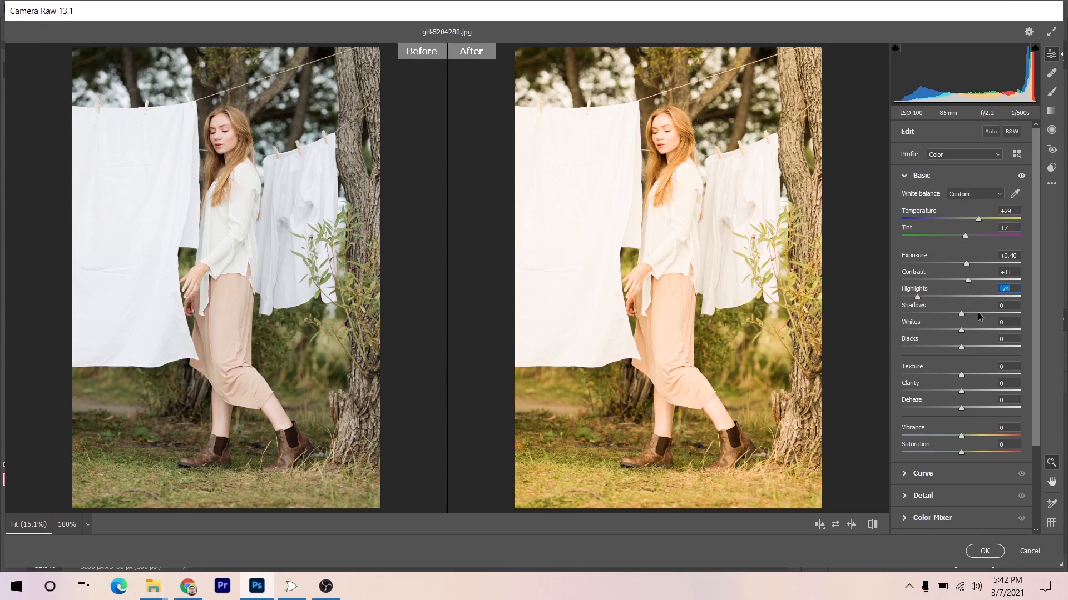
left_click_drag(976, 314, 992, 314)
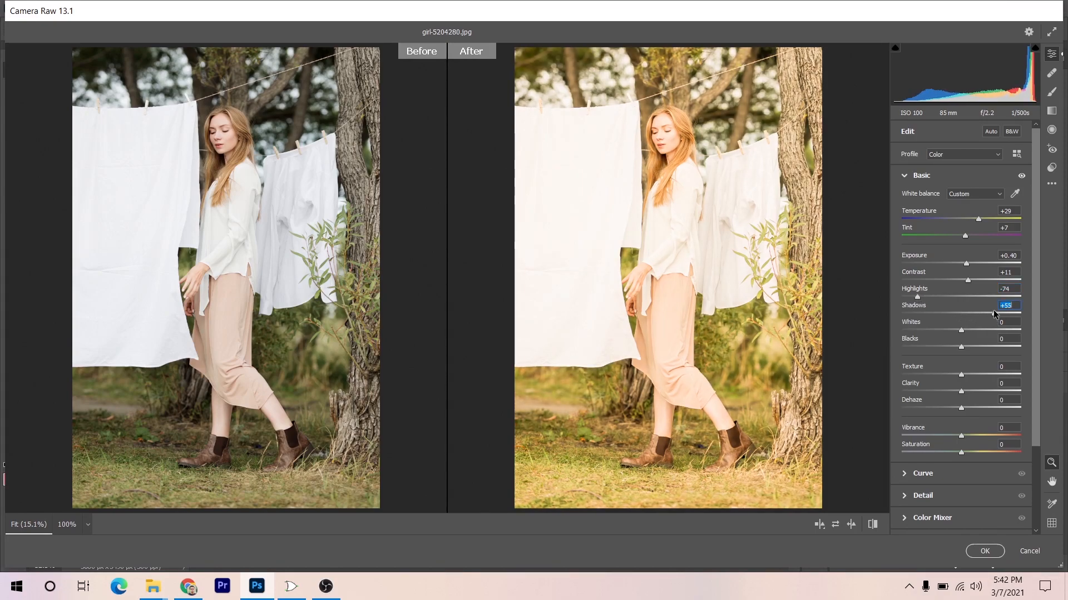
left_click_drag(998, 312, 983, 330)
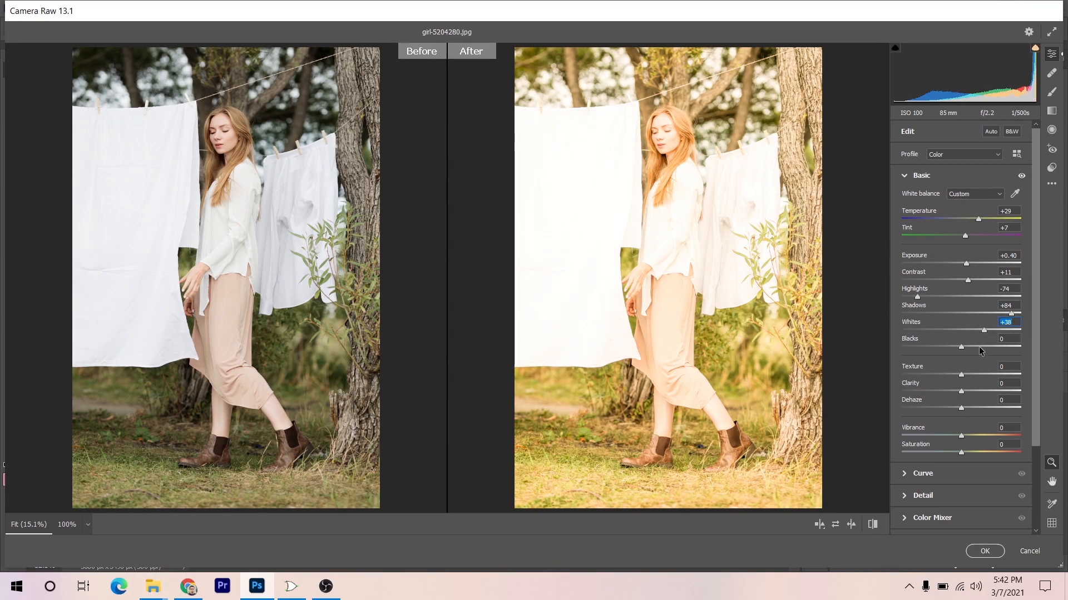
Step: Raise the blacks to slightly above +58 and fine-tune the clarity, vibrance and saturation in the Basic settings
left_click_drag(979, 346, 992, 347)
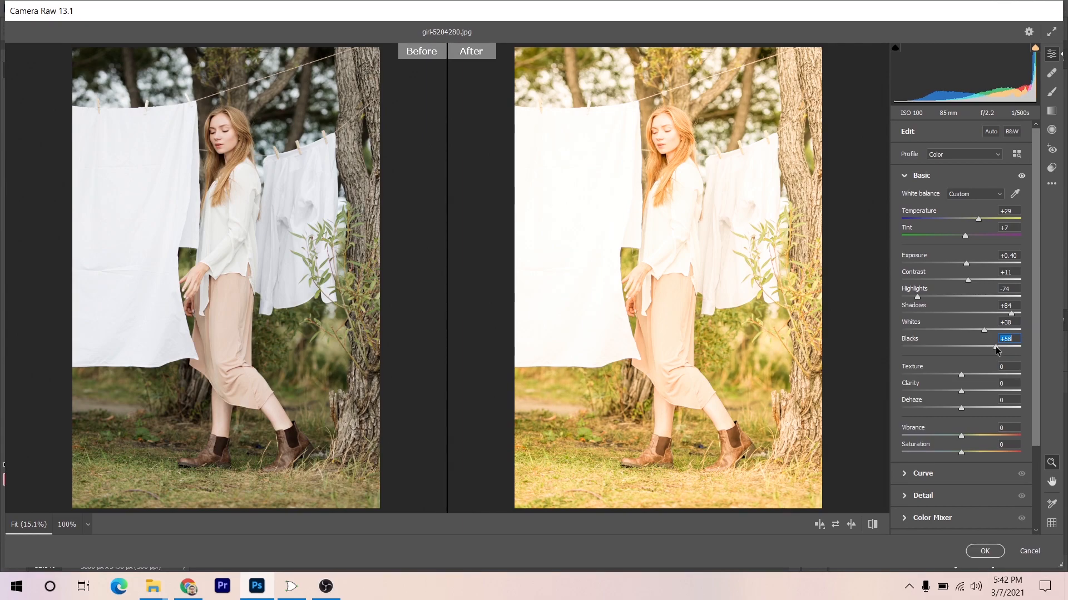
left_click_drag(999, 348, 1005, 348)
left_click_drag(966, 386, 969, 387)
left_click_drag(961, 435, 961, 452)
Step: On the main point curve, raise the black point to output 13 and add points at input 44, output 41 and input 123, output 111
left_click(926, 474)
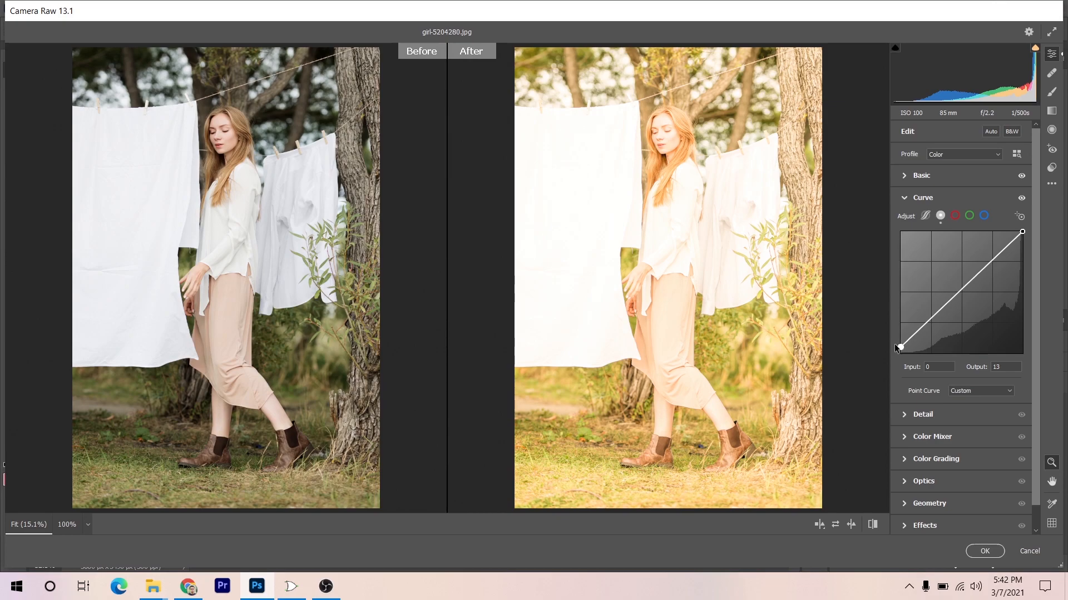
left_click_drag(901, 353, 929, 335)
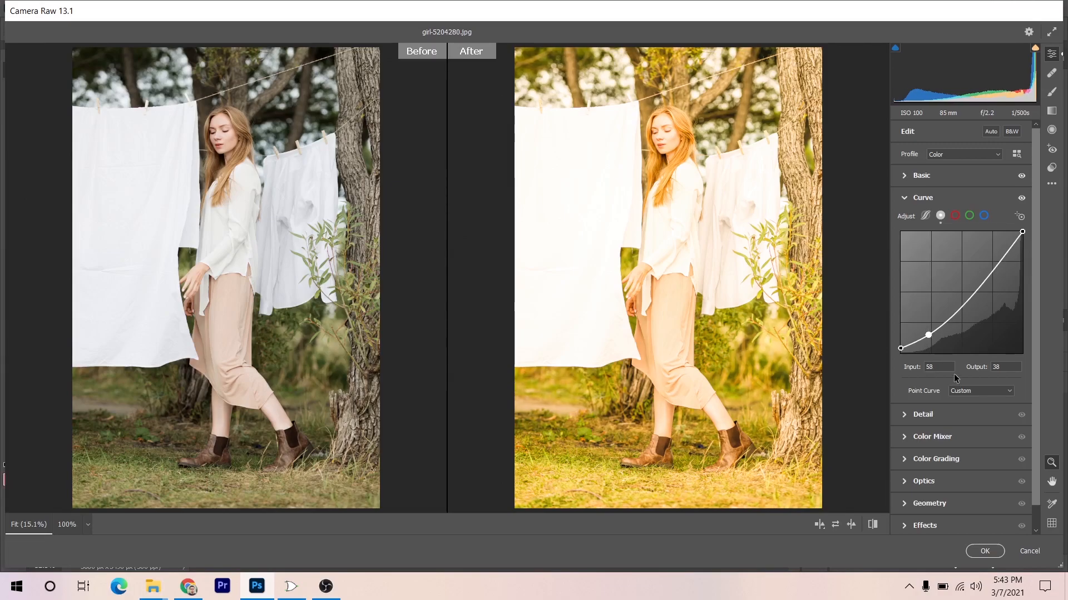
double_click(940, 367)
type("44")
double_click(999, 366)
type("41")
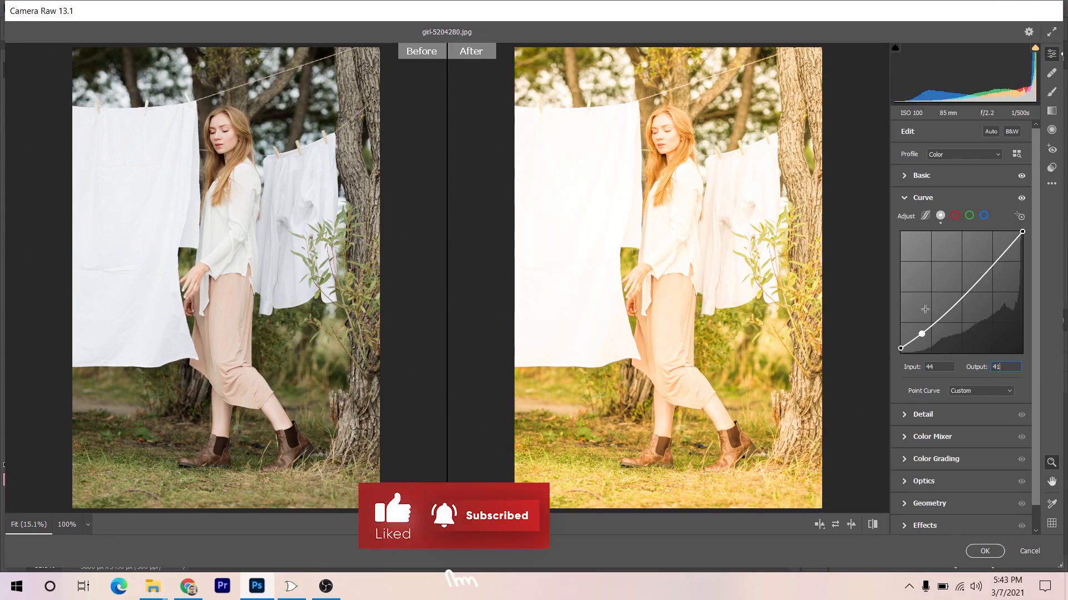
left_click(956, 304)
left_click_drag(956, 305, 964, 301)
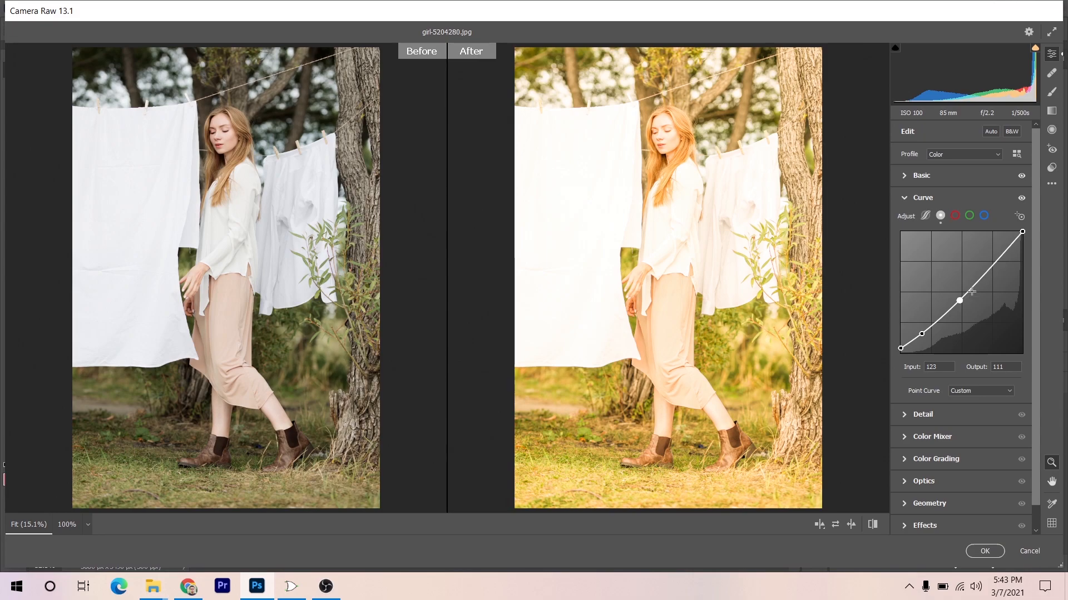
Step: Add a highlights point on the main curve at input 211, output about 195, and lower the white point to output 235
left_click(984, 274)
left_click_drag(985, 274, 1010, 271)
key("Right")
key("Right")
key("Right")
key("Right")
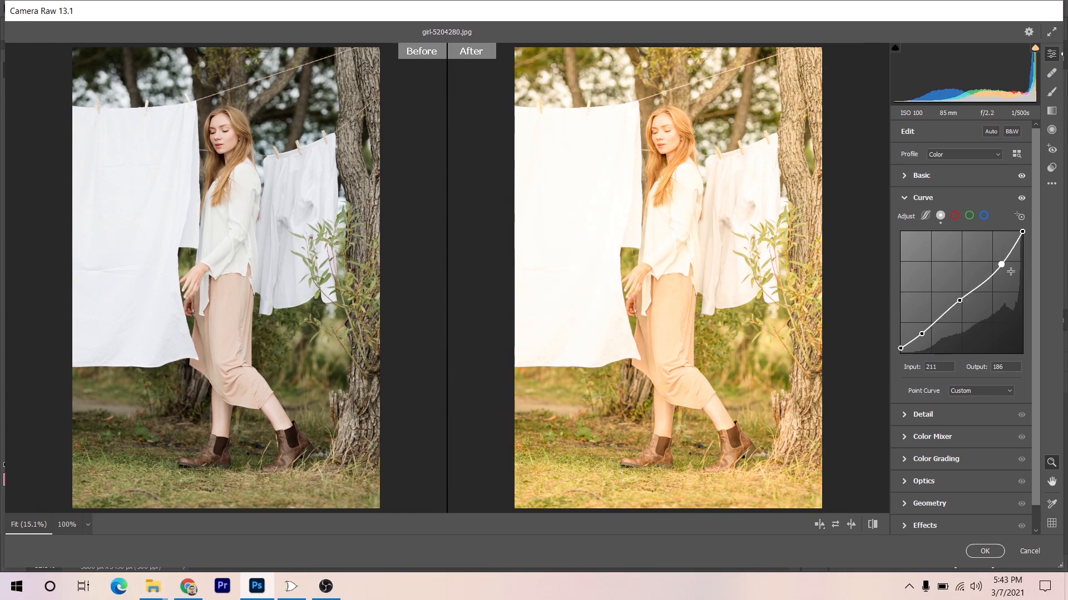
key("Up")
key("Up")
key("Up")
key("Up")
key("Up")
key("Up")
key("Up")
key("Up")
key("Up")
key("Up")
key("Up")
key("Up")
key("Up")
key("Up")
key("Down")
key("Down")
key("Down")
key("Down")
key("Down")
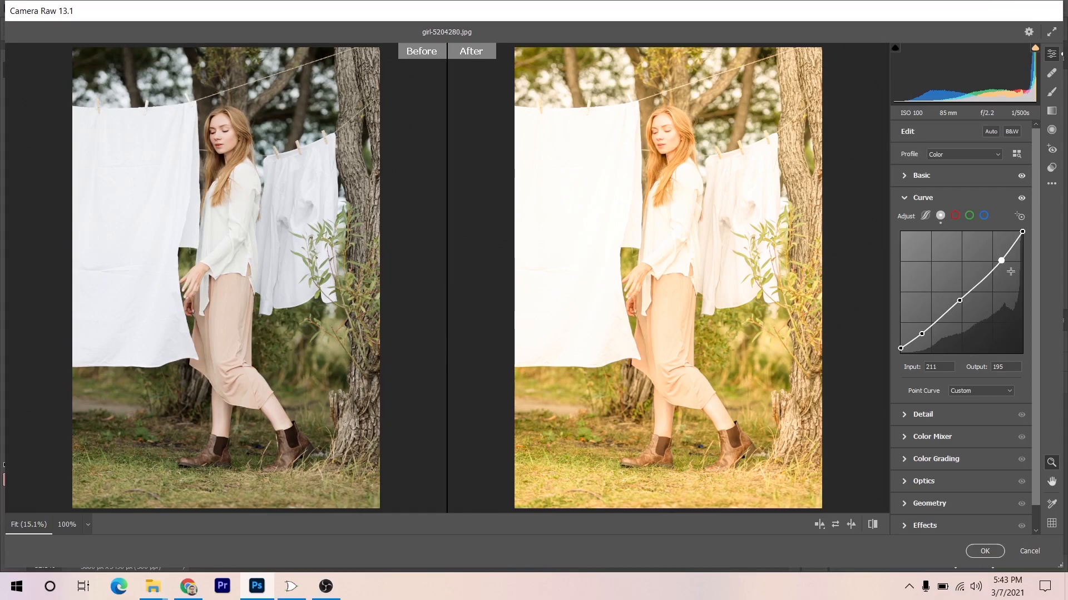
key("Down")
left_click_drag(1022, 232, 1022, 253)
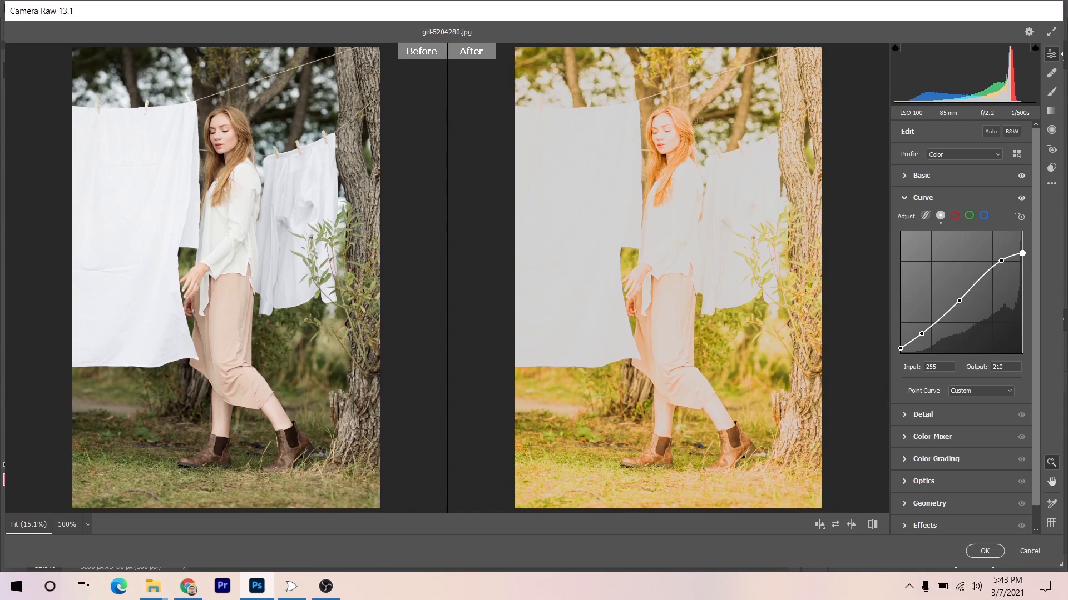
left_click_drag(1022, 253, 1022, 241)
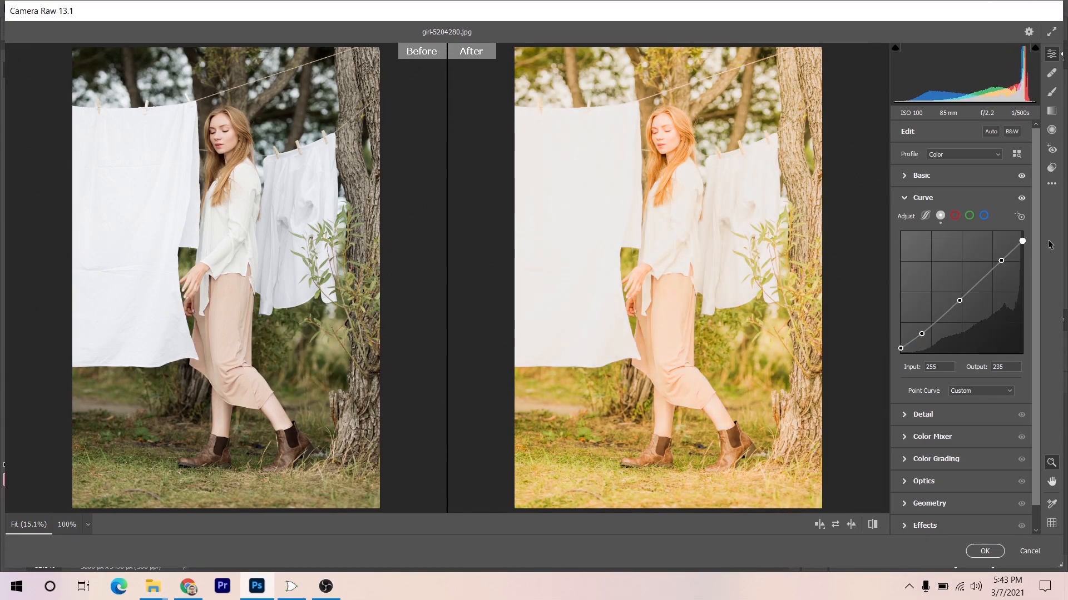
Step: Switch to the red channel curve and add a shadows point at input 75, output 47
left_click(954, 215)
left_click(916, 338)
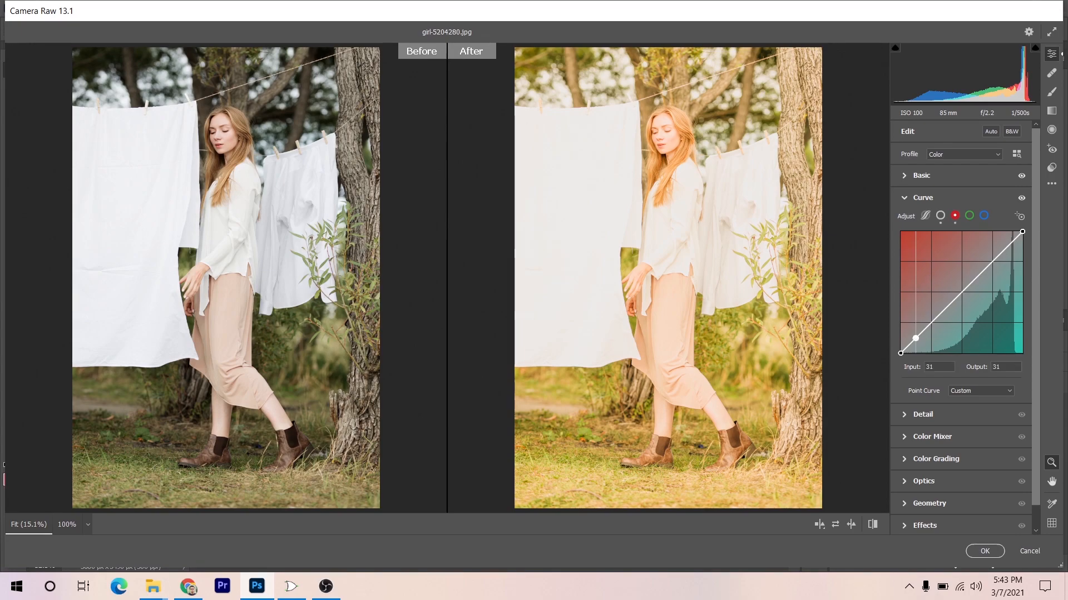
left_click_drag(935, 367, 908, 368)
type("75")
key("Tab")
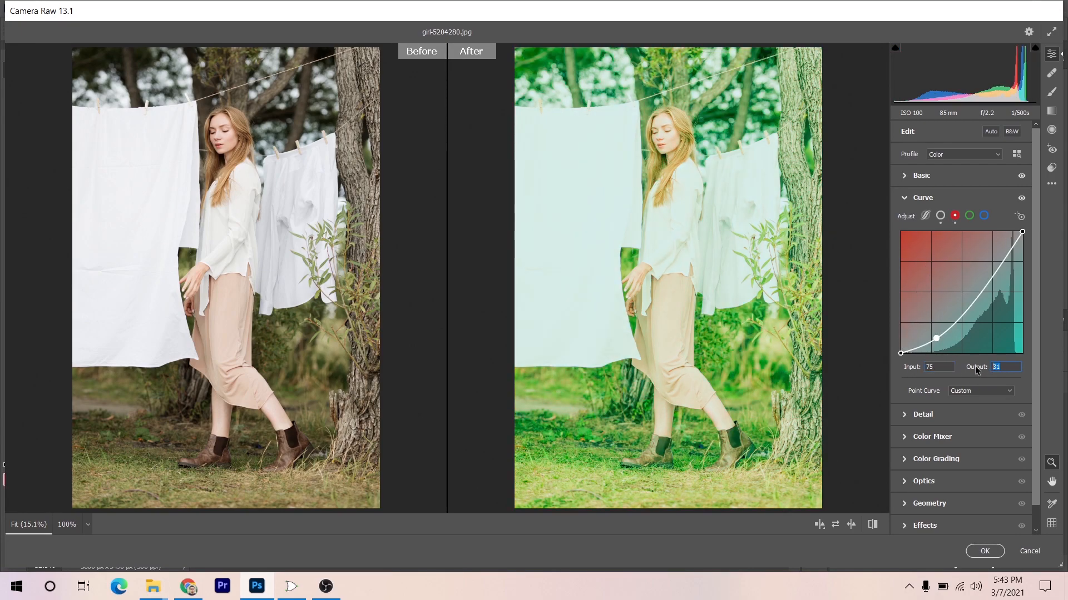
type("47")
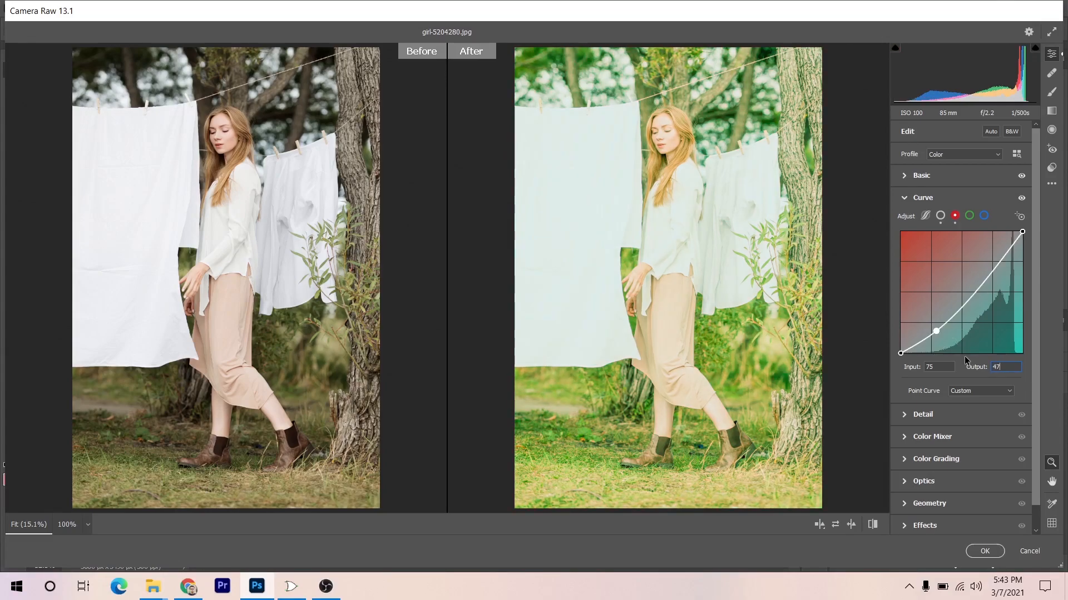
Step: Add a second point on the red curve at input 101, output 87
left_click(971, 295)
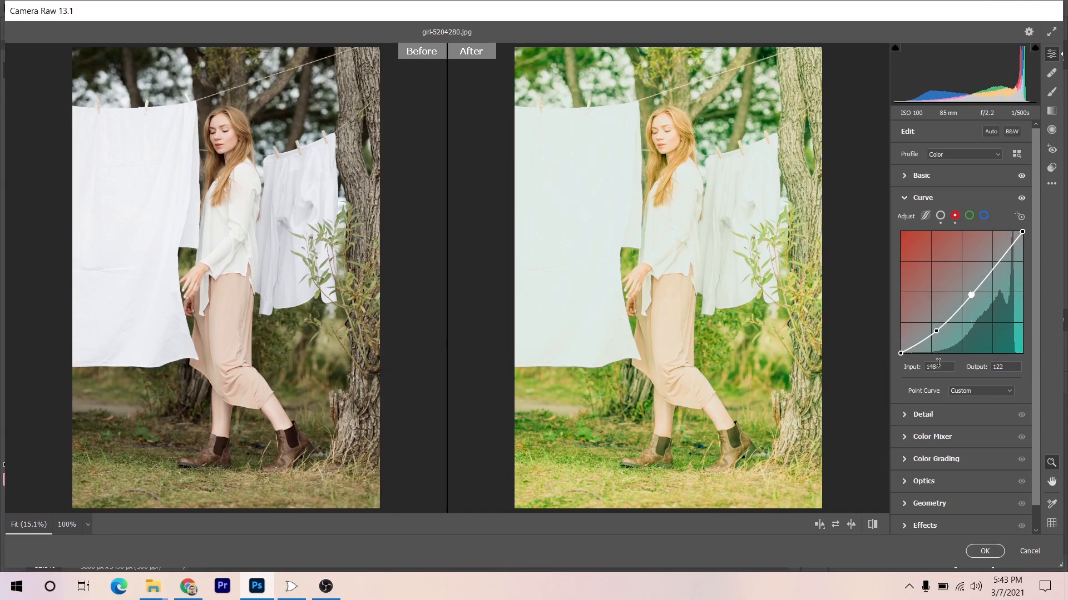
left_click_drag(938, 365, 888, 365)
type("101")
key("Tab")
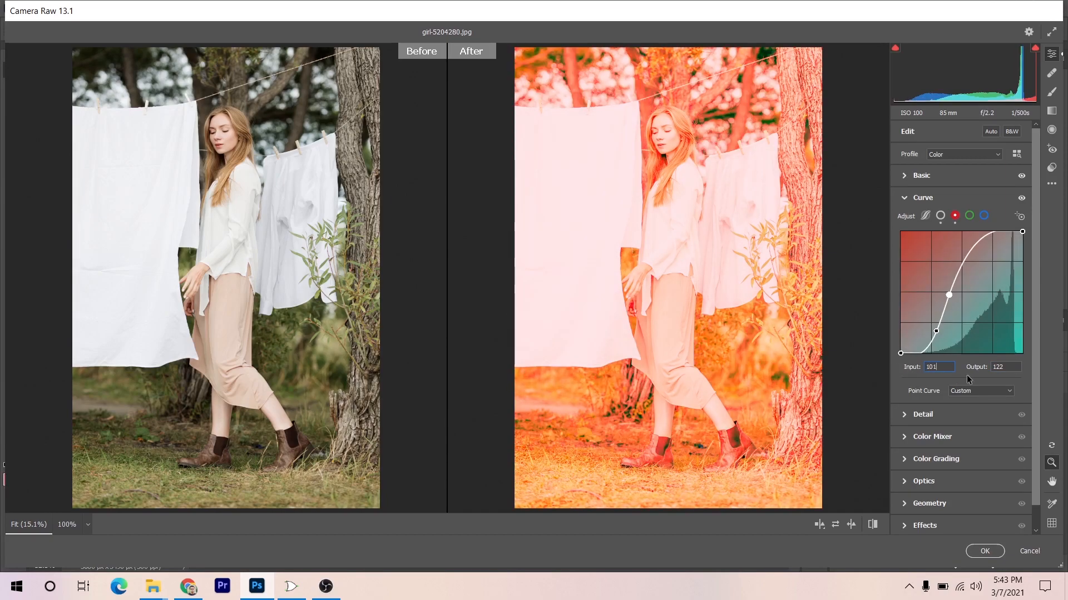
left_click(1008, 366)
left_click_drag(1008, 365, 977, 366)
type("87")
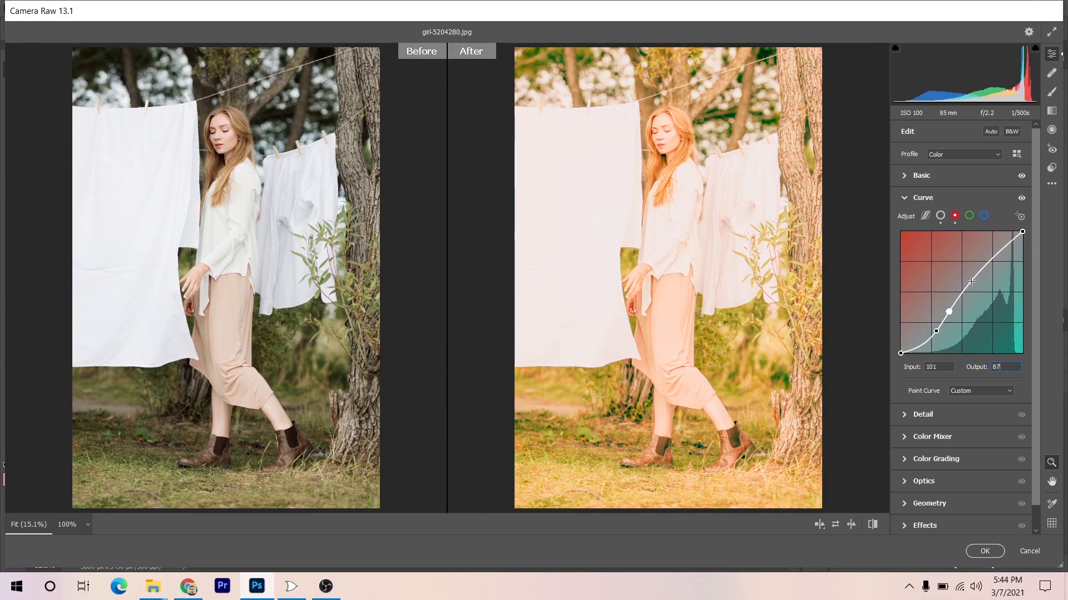
Step: Add a midtone point on the red curve at input 125, output 127
left_click(967, 279)
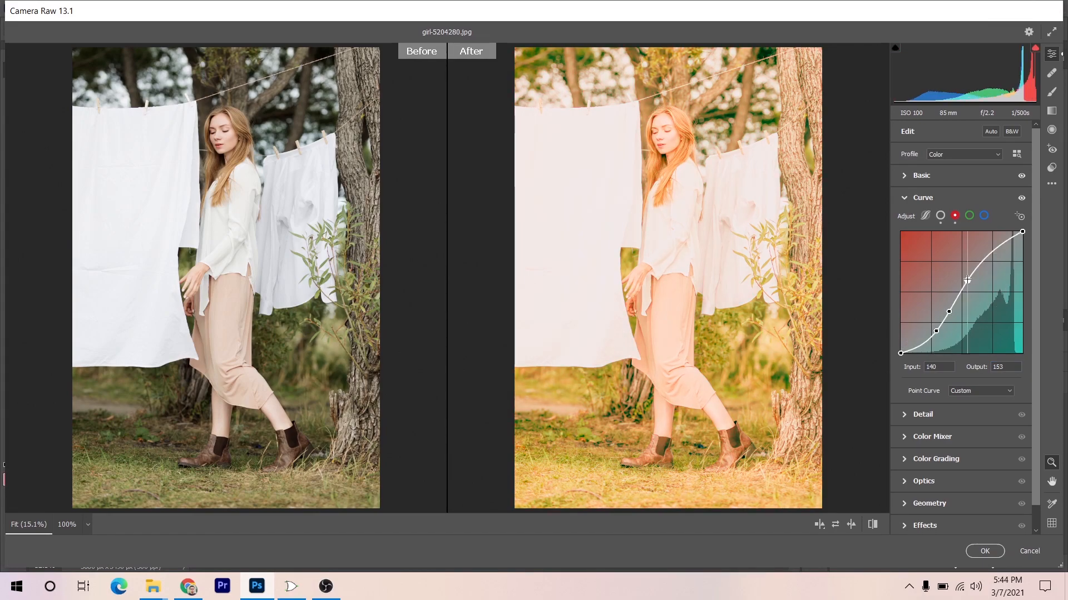
left_click_drag(940, 367, 895, 370)
type("125")
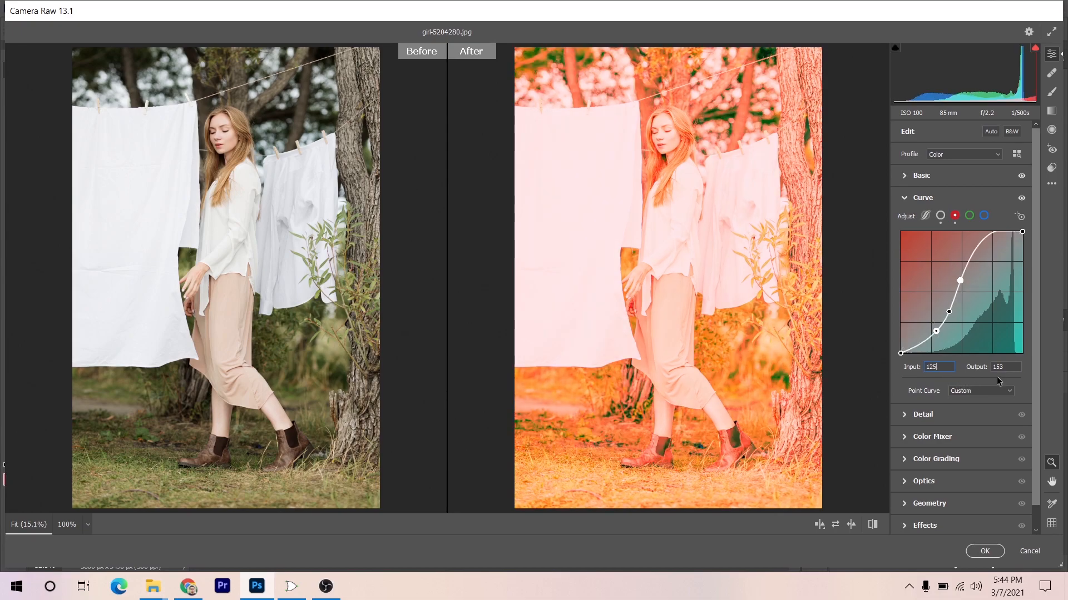
left_click_drag(1008, 367, 956, 364)
type("127")
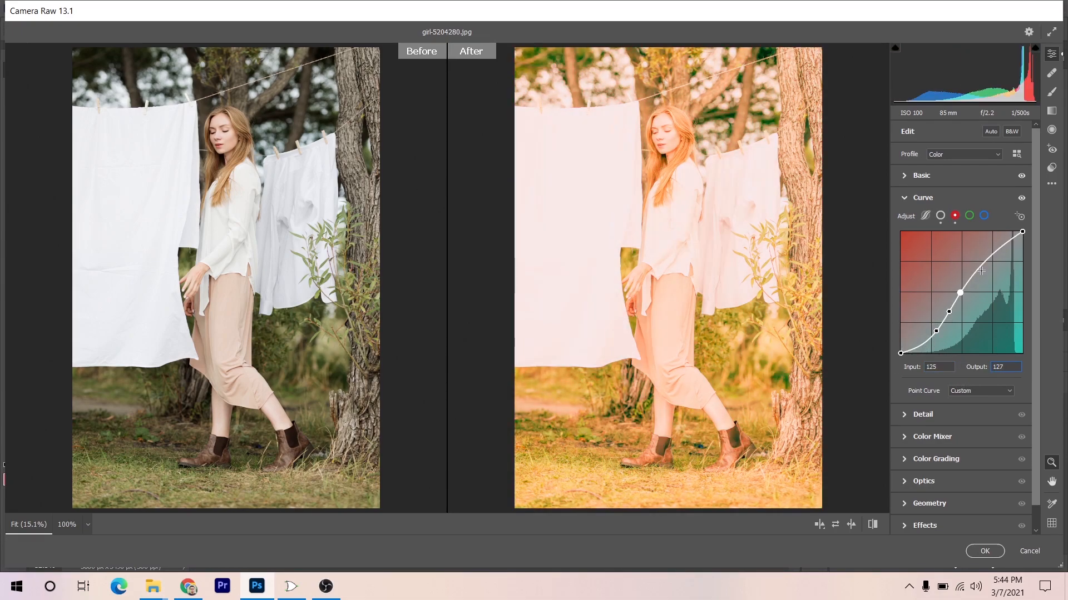
Step: Add a point above the midtones on the red curve at input 161, output 171
left_click_drag(979, 269, 979, 265)
left_click(946, 369)
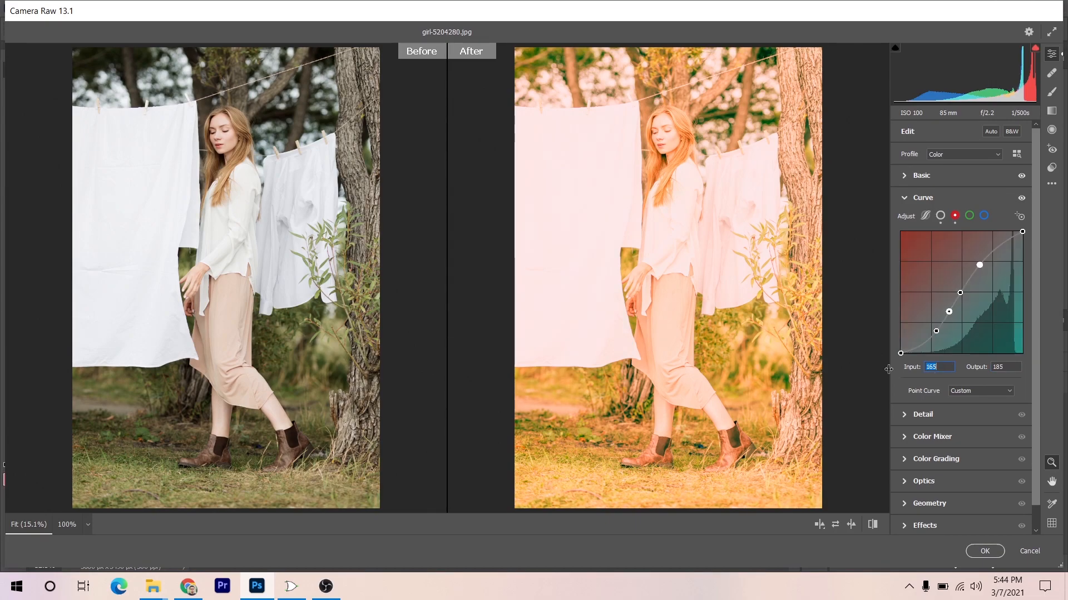
key("Down")
key("Down")
key("Down")
key("Down")
left_click(1004, 367)
type("171")
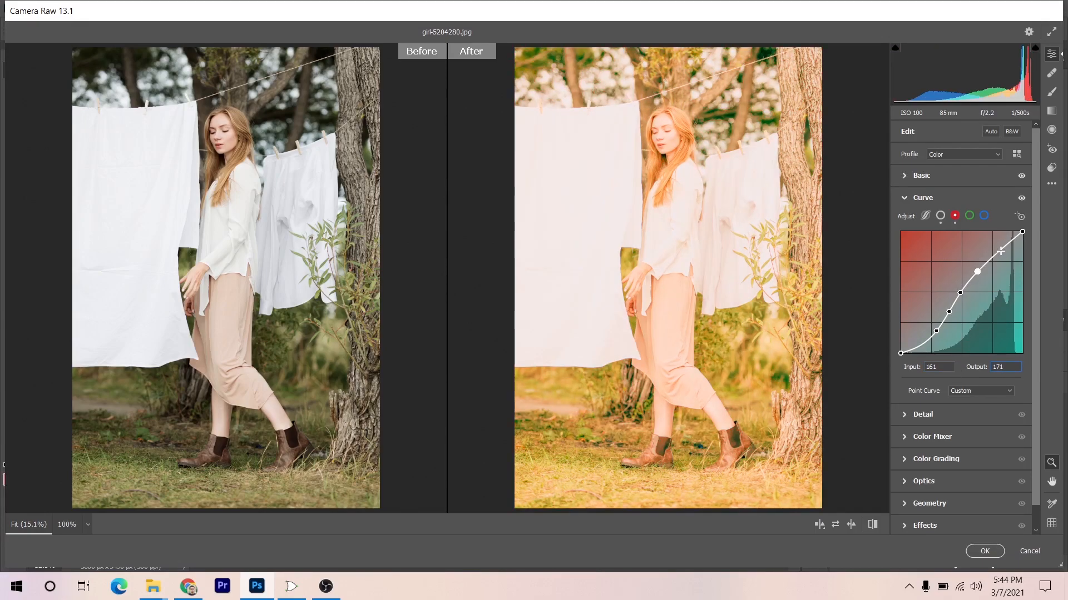
Step: Add a highlights point on the red curve at input 206, output 213
left_click(1000, 251)
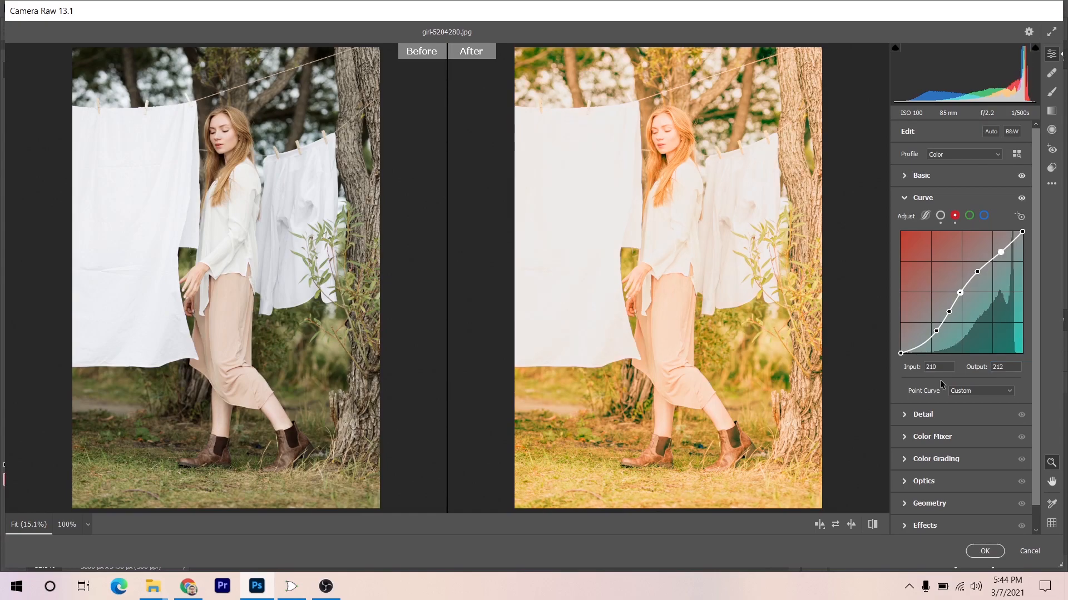
key("Down")
key("Down")
key("Down")
left_click_drag(1007, 367, 967, 368)
key("Up")
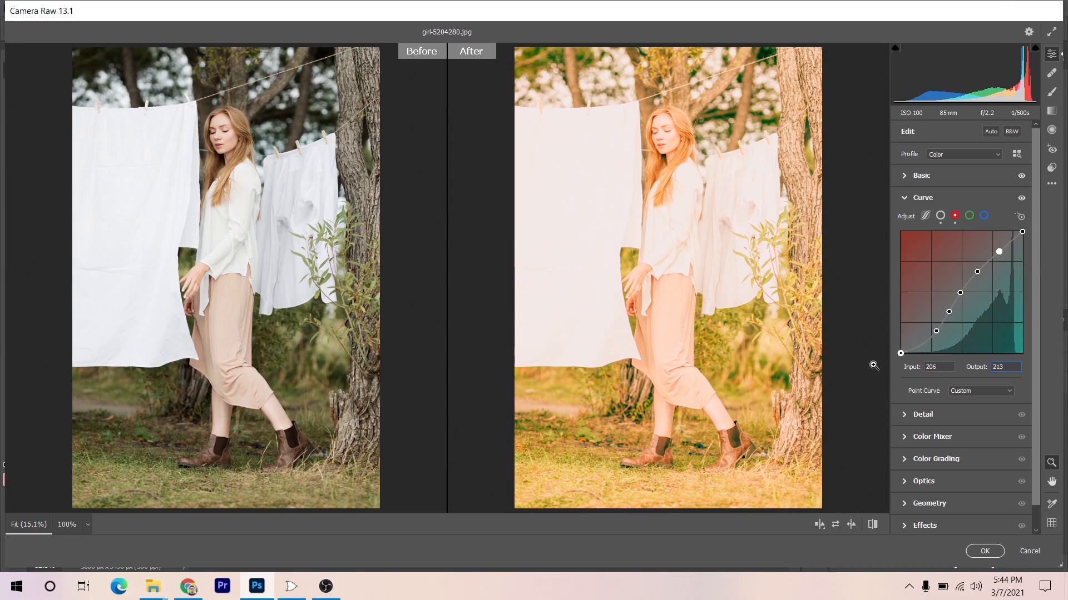
Step: Switch to the green channel curve and add a shadows point at input 75, output 44
left_click(970, 215)
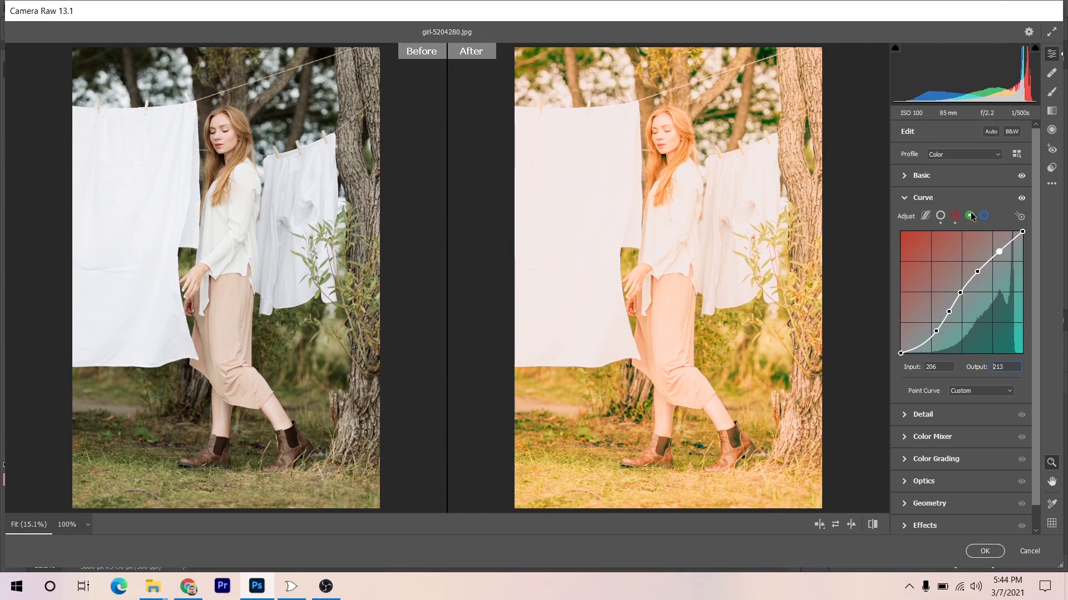
left_click(922, 337)
left_click_drag(939, 367, 886, 370)
type("75")
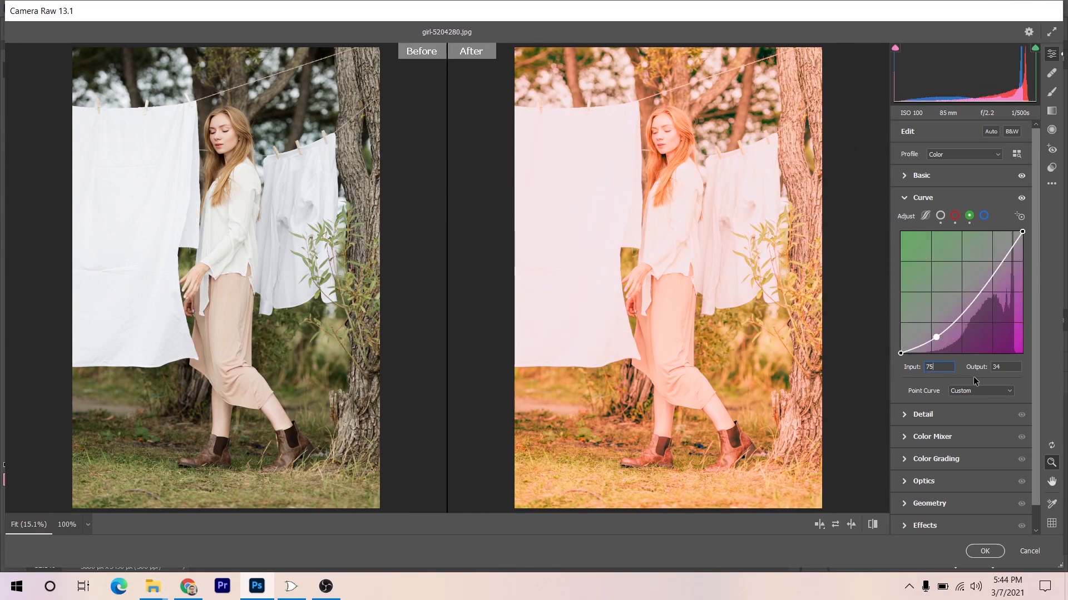
key("Tab")
type("44")
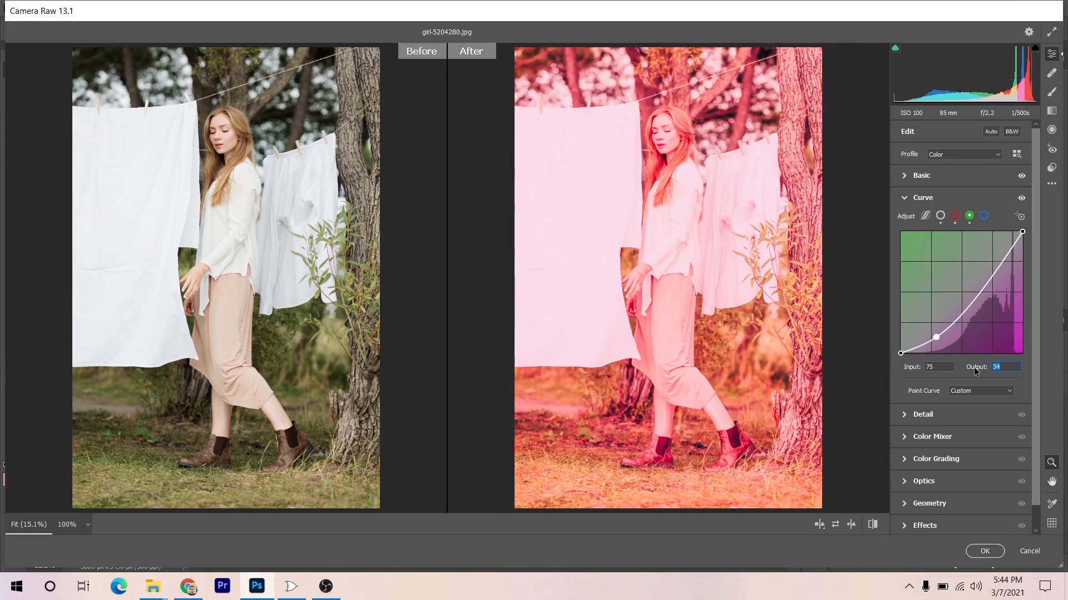
Step: Add a midtone point on the green curve at input 120, output 120
left_click(960, 306)
left_click_drag(938, 367, 893, 365)
type("121")
left_click_drag(1002, 366, 976, 367)
type("120")
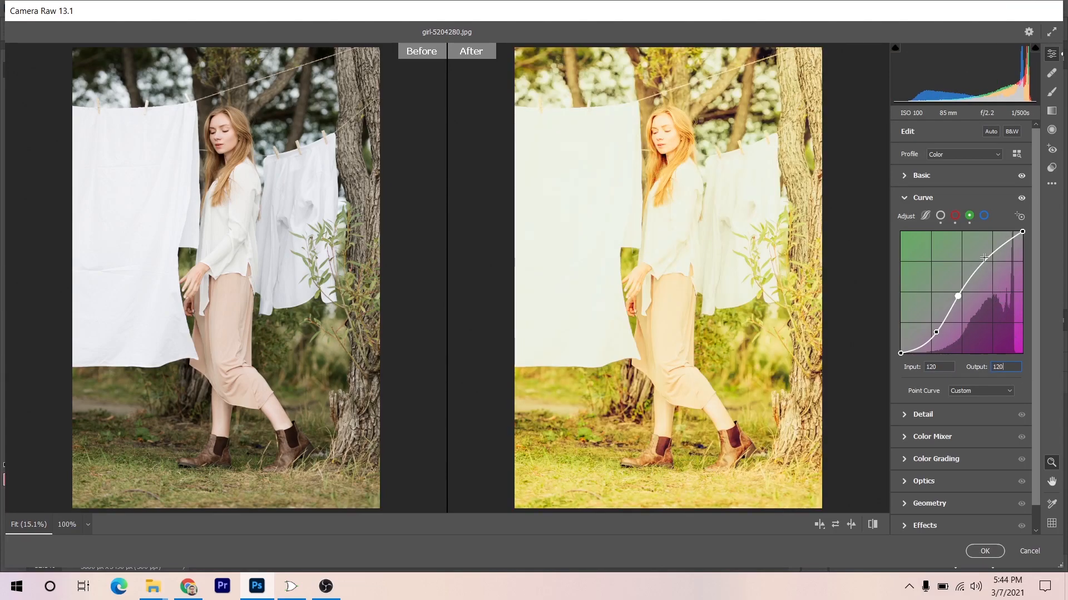
Step: Add a highlights point on the green curve at input 186, output 197
left_click(984, 259)
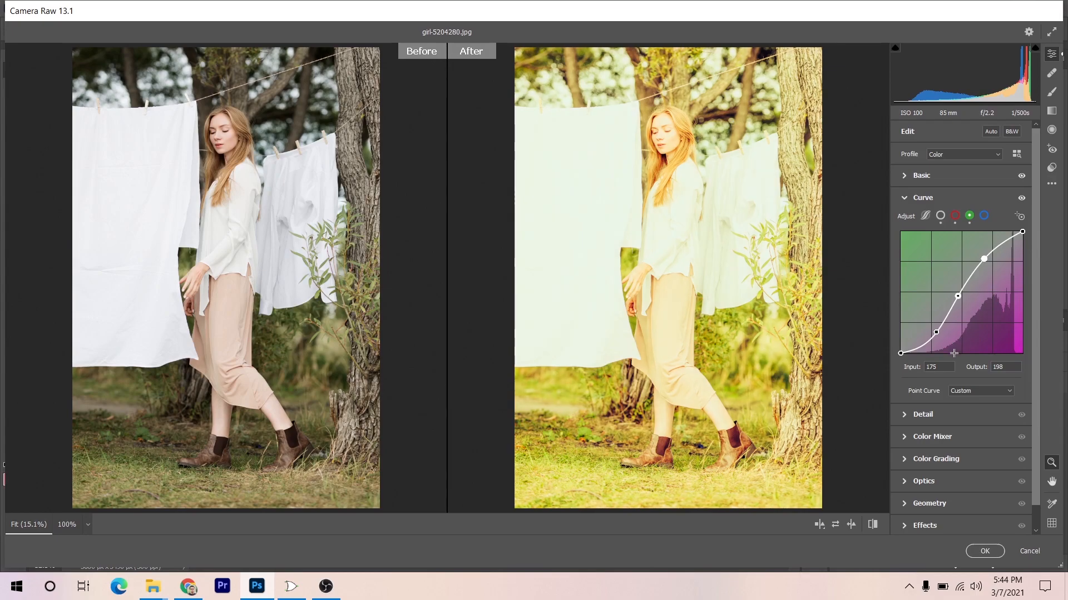
left_click_drag(944, 367, 864, 367)
type("186")
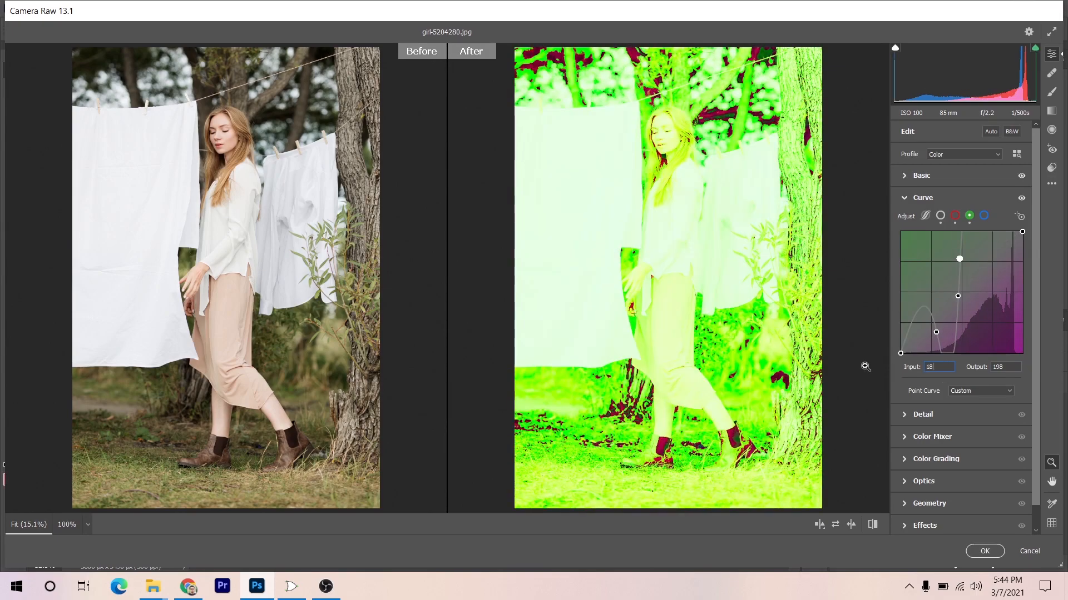
key("Tab")
key("Down")
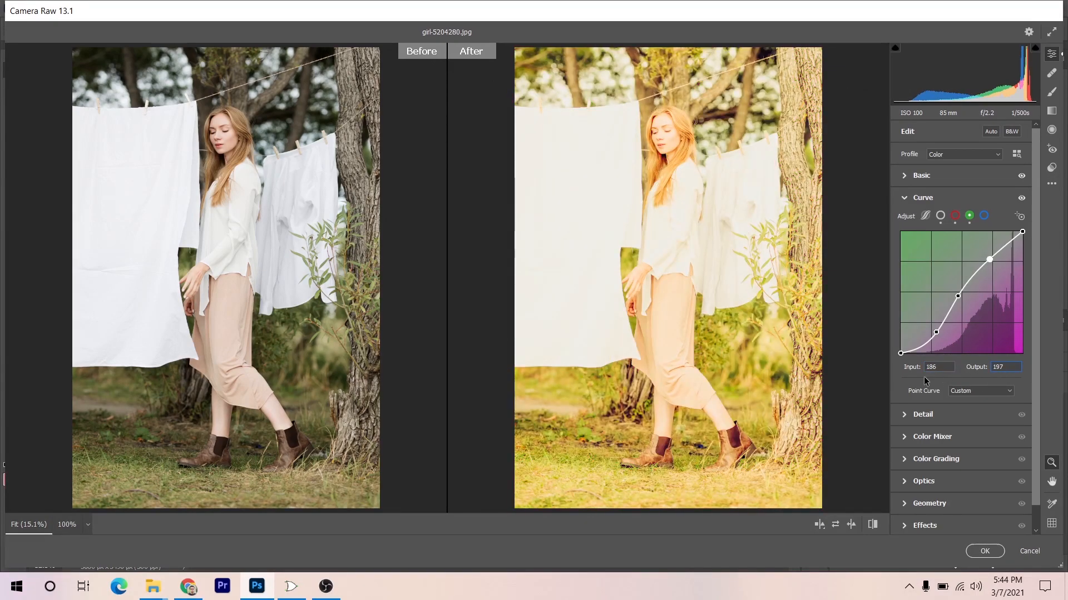
Step: Switch to the blue channel curve and add a shadows point at input 66, output 36
left_click(984, 216)
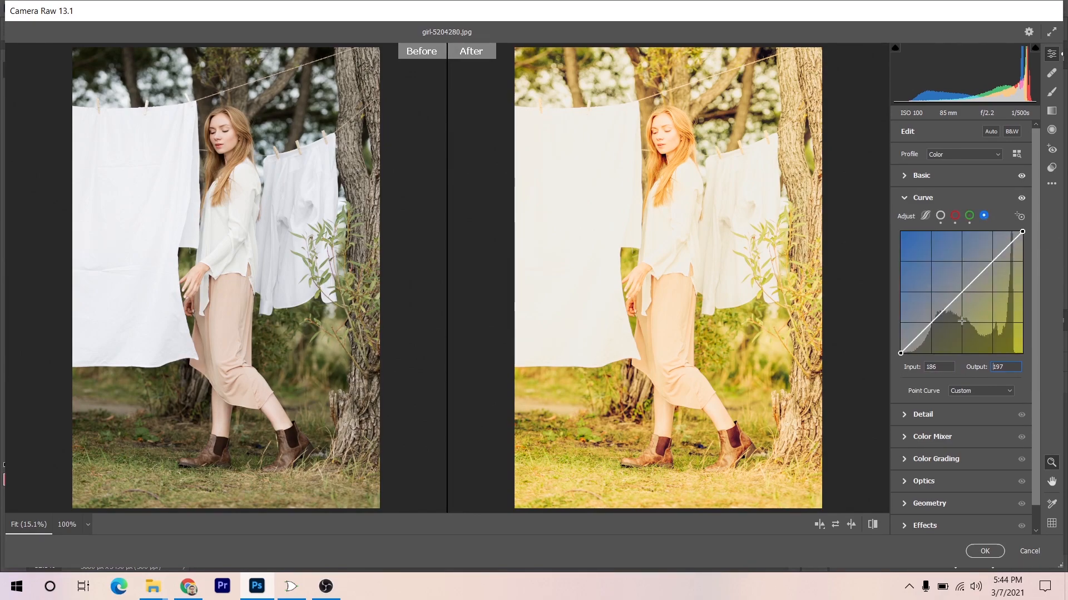
left_click_drag(921, 332, 921, 329)
type("66")
key("Tab")
type("36")
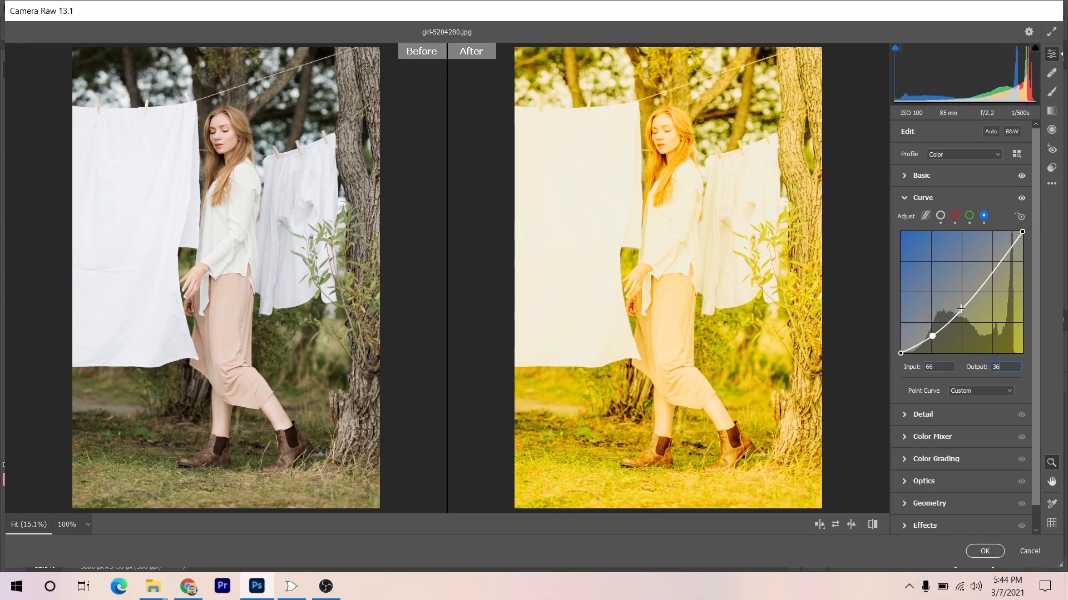
Step: Add a midtone point on the blue curve at input 119, output 114
left_click(961, 308)
type("119")
left_click(1004, 367)
type("114")
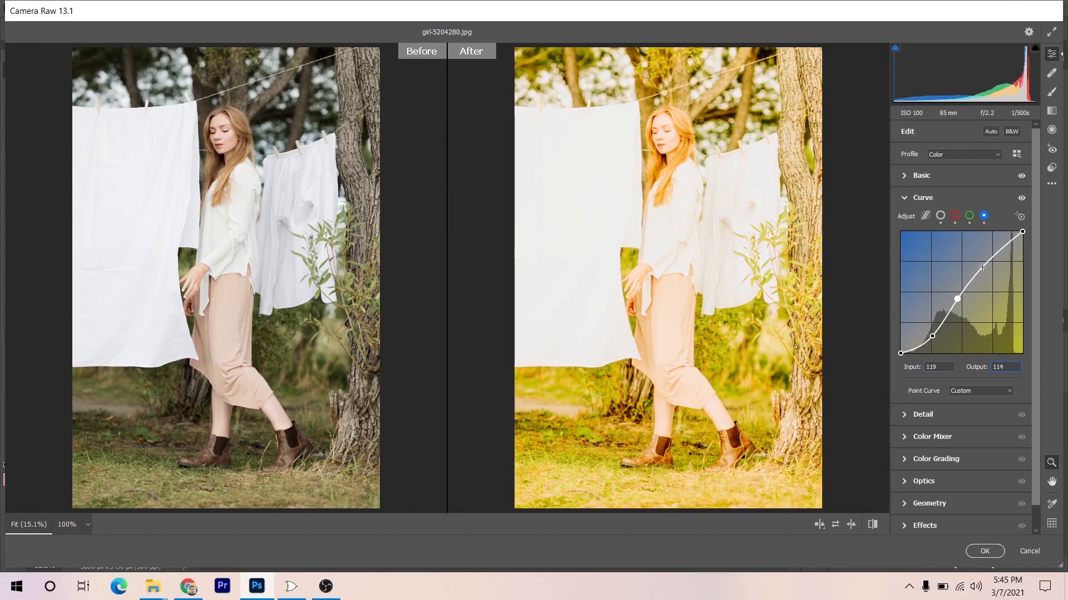
Step: Add a point above the midtones on the blue curve at input 163, output 177
left_click(982, 269)
left_click(943, 367)
type("16")
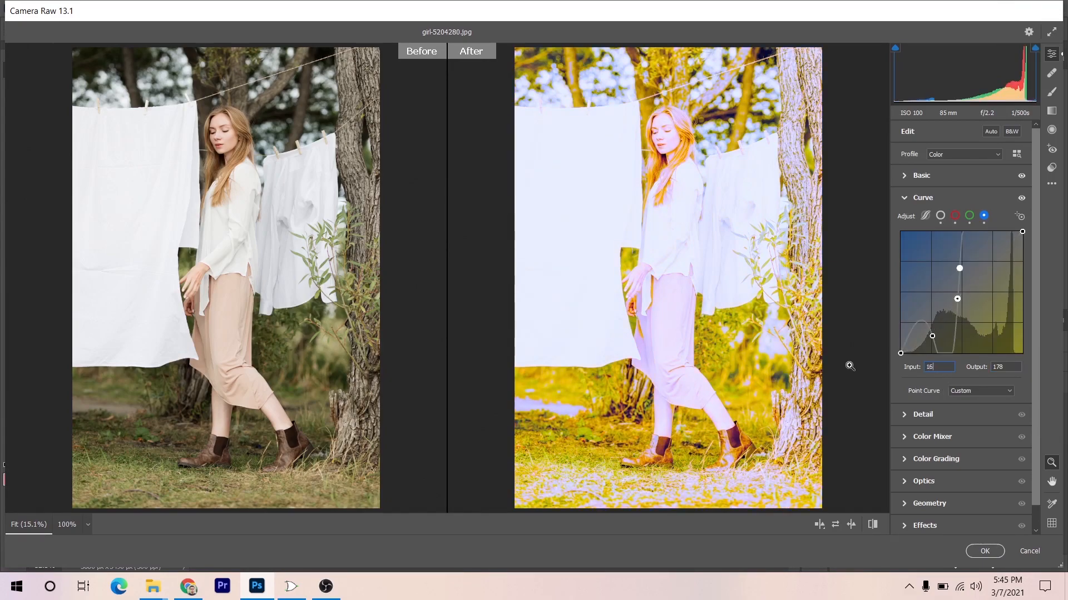
type("3")
key("Tab")
key("Down")
key("Down")
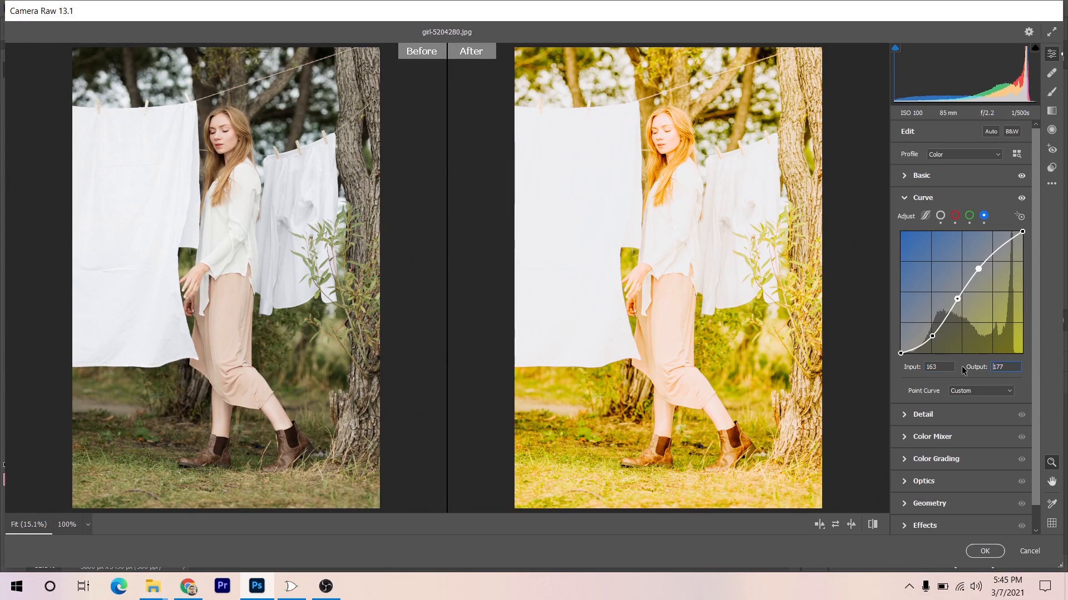
Step: Add a highlights point on the blue curve at input 201, output 215
left_click(1002, 246)
key("shift+Tab")
type("201")
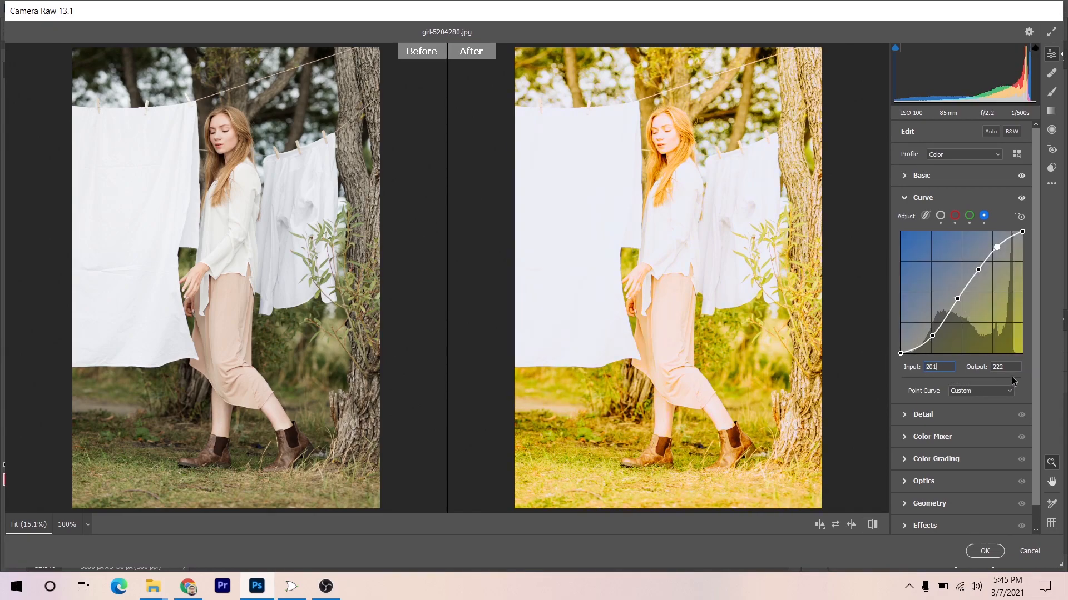
key("Tab")
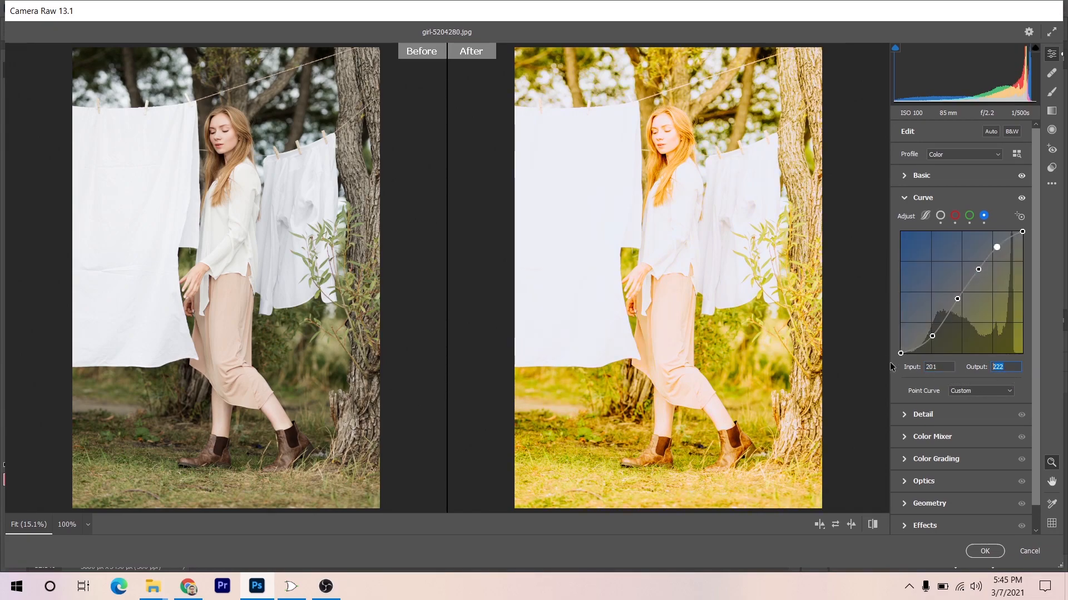
type("215")
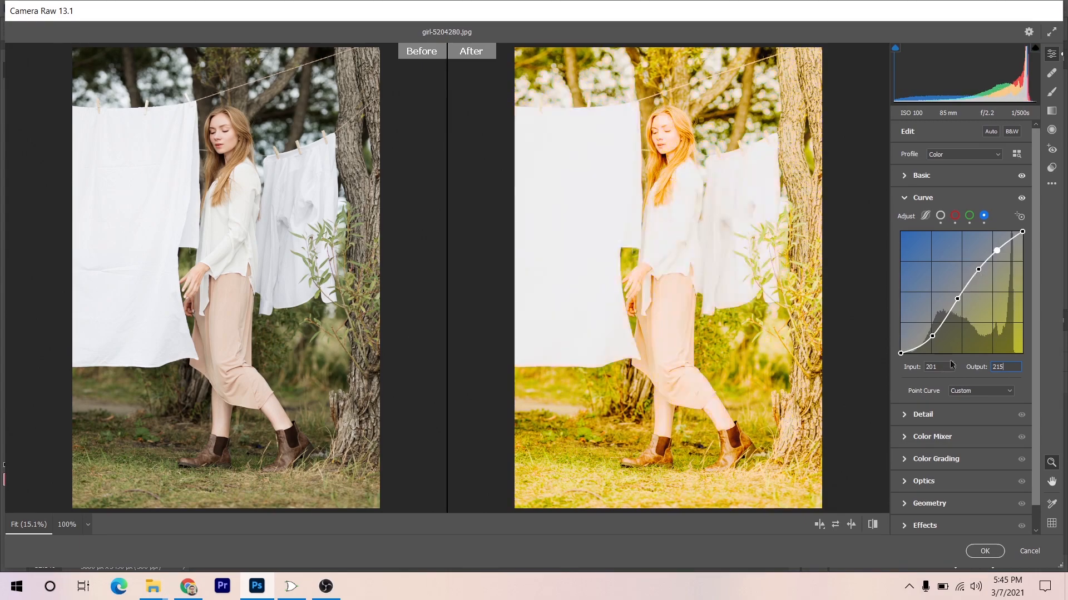
Step: Set the Color Mixer hues: Reds +41, Oranges -9, Yellows -5, Greens -10, Aquas +18, Blues -29, Purples -13, Magentas +3
scroll(962, 356, "down", 1)
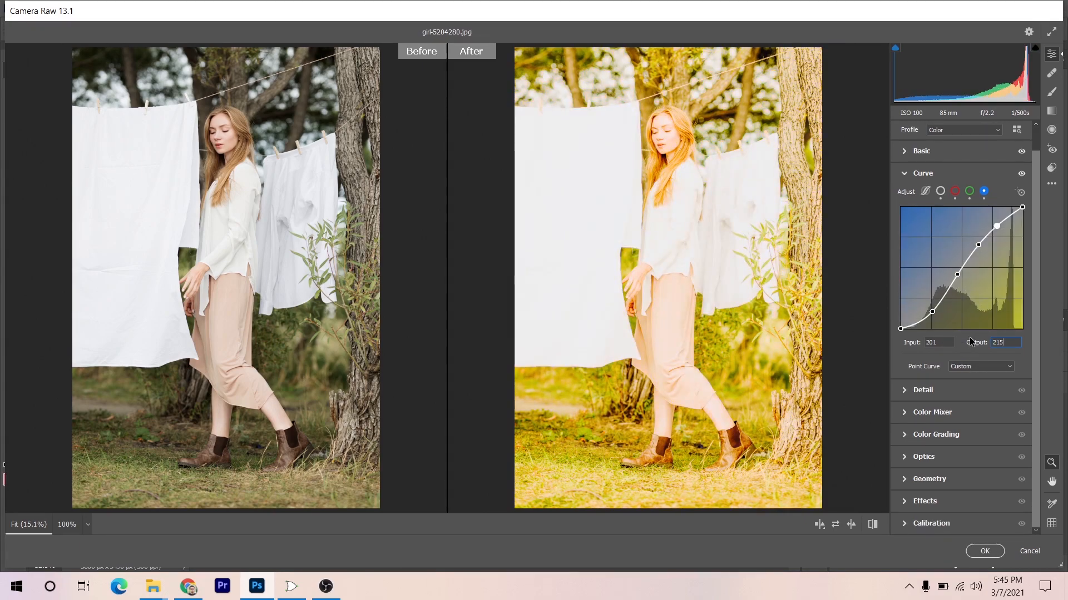
left_click(946, 415)
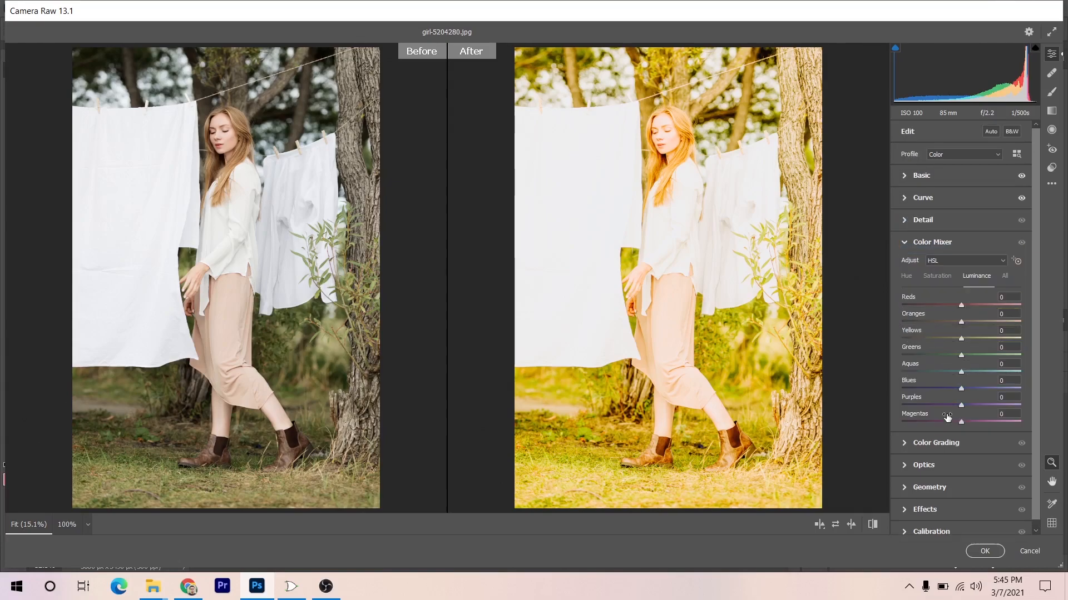
left_click(905, 276)
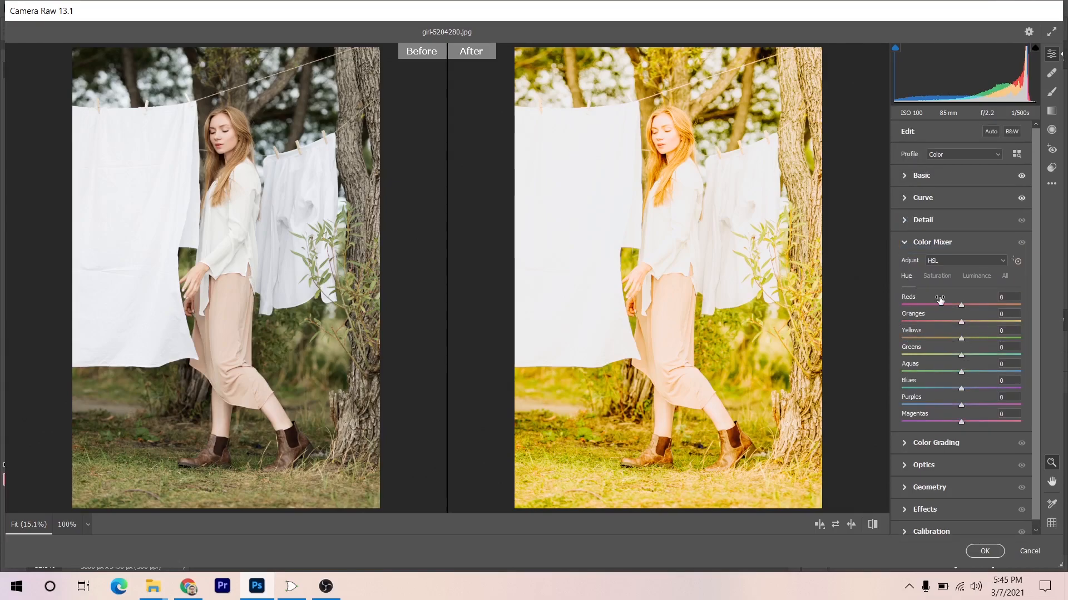
left_click_drag(962, 304, 988, 302)
left_click_drag(962, 326, 955, 323)
left_click_drag(961, 338, 966, 425)
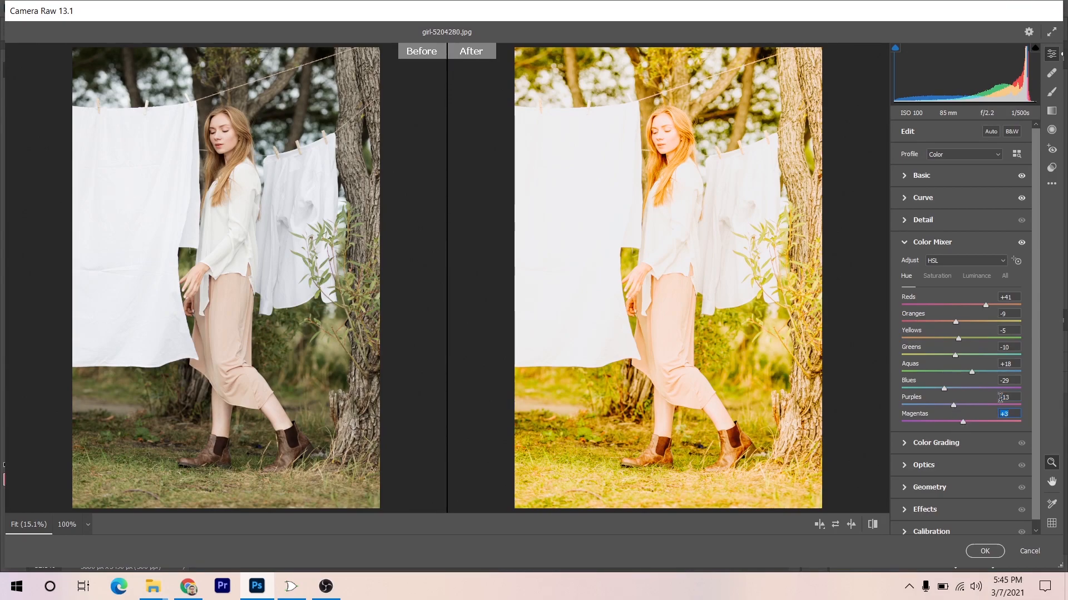
Step: Lower the Color Mixer saturation of Reds to -35 and Oranges to -35
left_click(939, 275)
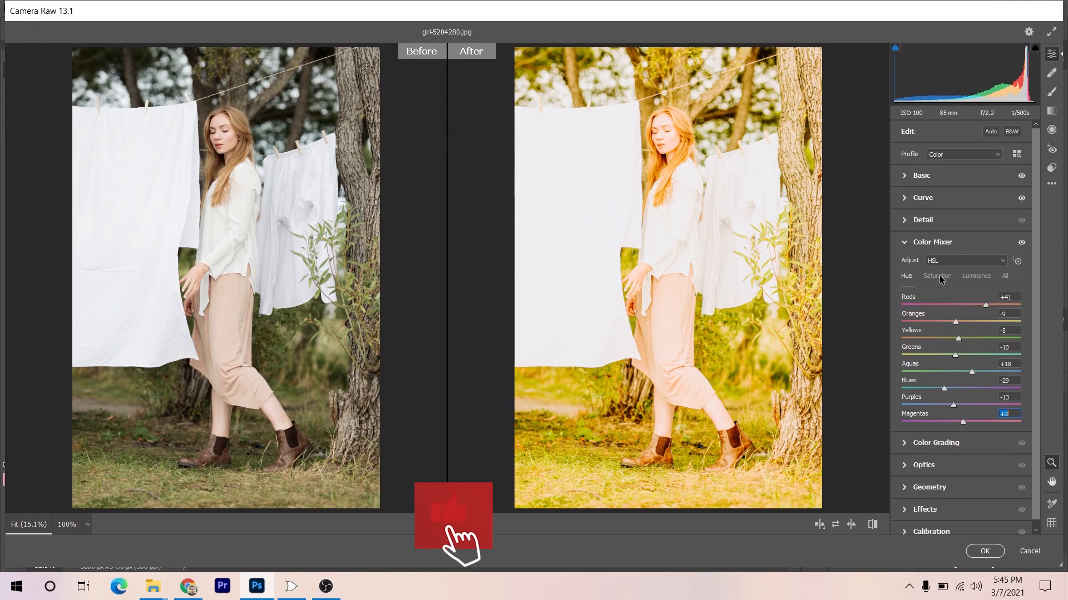
left_click(942, 305)
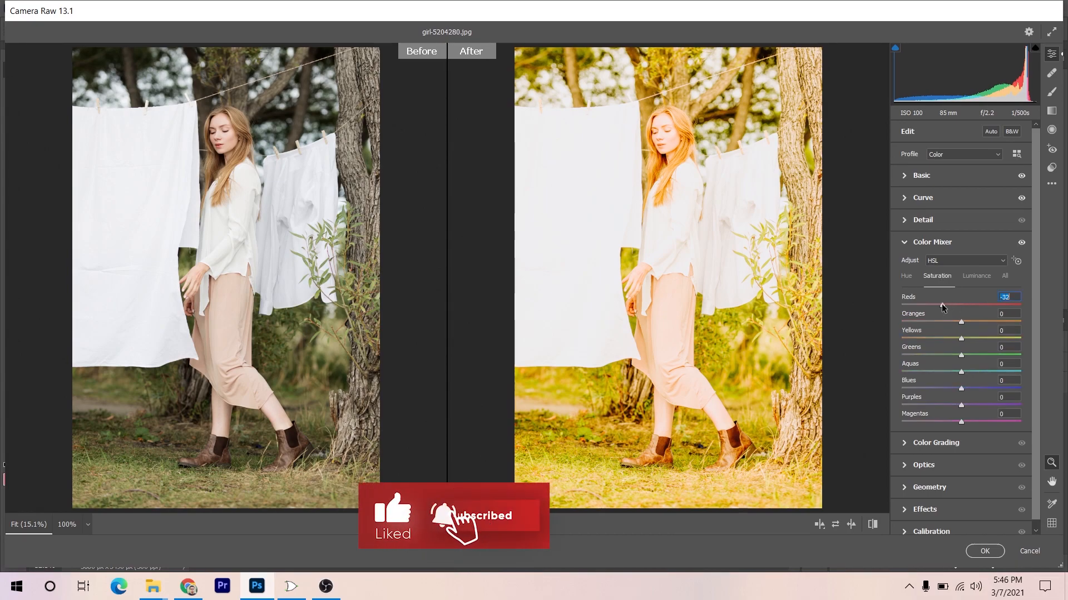
left_click_drag(942, 306, 940, 306)
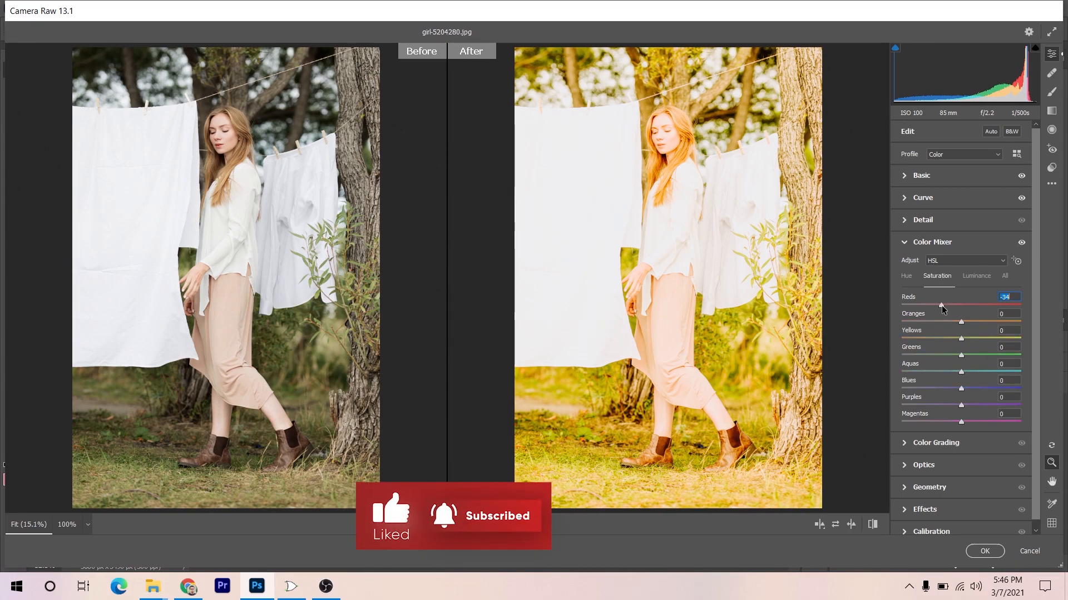
left_click(943, 321)
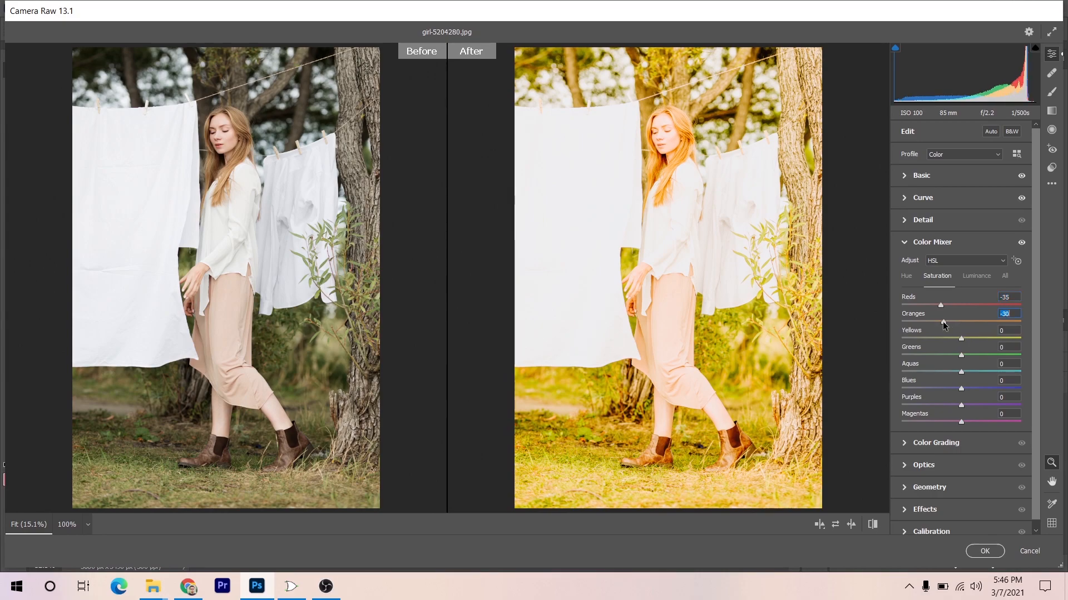
key("Down")
key("Down")
key("Down")
key("Down")
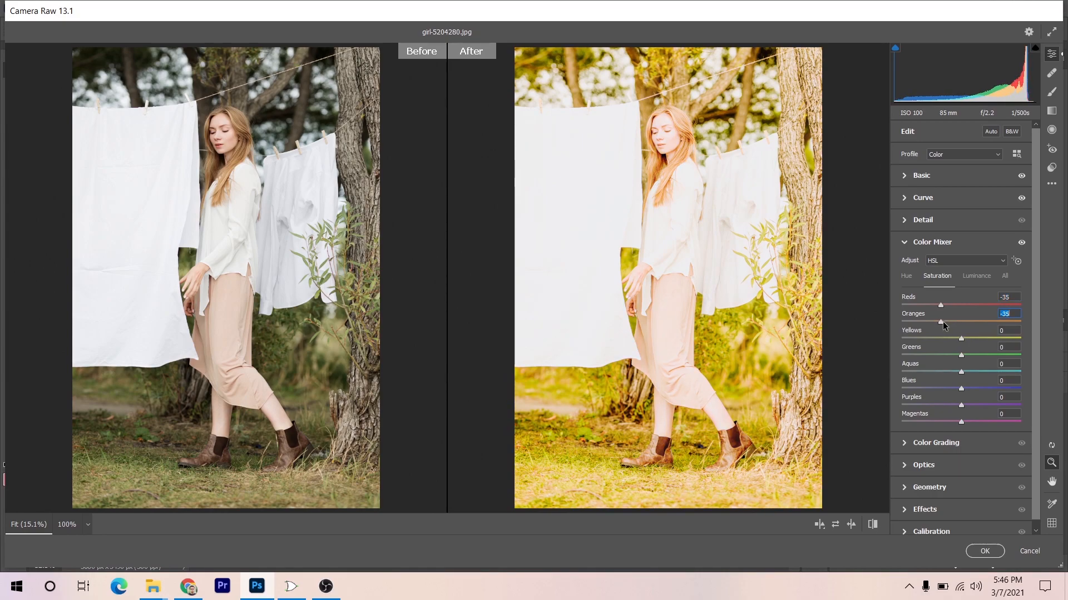
Step: Lower the Color Mixer saturation of Yellows to about -73
left_click(931, 335)
left_click_drag(933, 339, 919, 340)
key("Down")
key("Down")
key("Down")
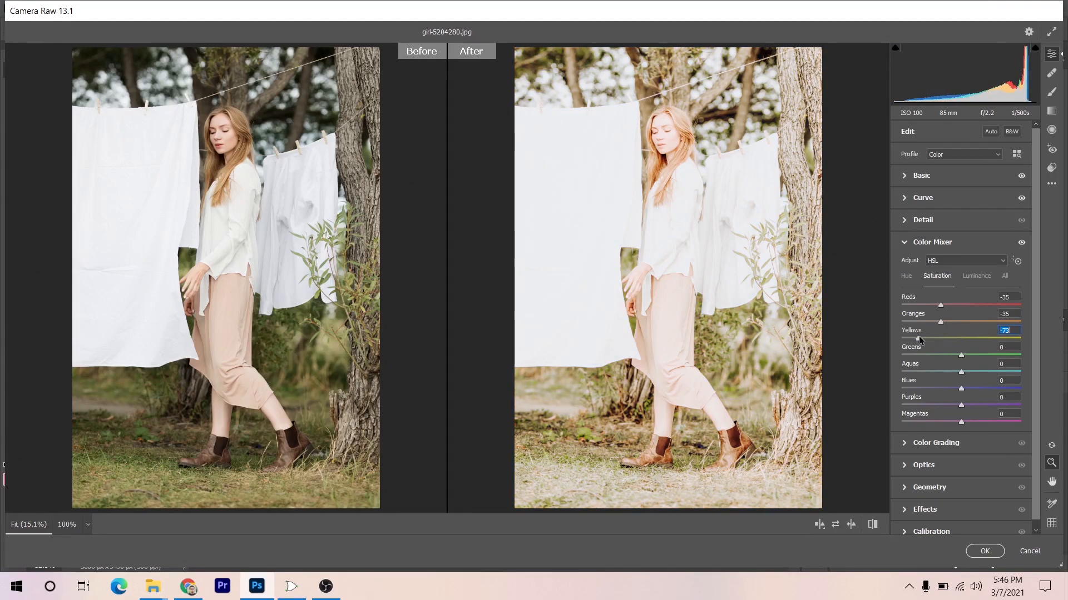
key("Down")
Step: Strongly lower the Color Mixer saturation of the Greens, Aquas and Blues
left_click(919, 353)
key("Down")
key("Down")
key("Down")
key("Down")
left_click(929, 371)
left_click_drag(929, 373, 927, 371)
mouse_move(922, 370)
left_mouse_down()
mouse_move(927, 389)
mouse_move(917, 390)
left_mouse_up()
Step: Lower the Color Mixer luminance of Reds to -45 and Oranges to -48
left_click(980, 277)
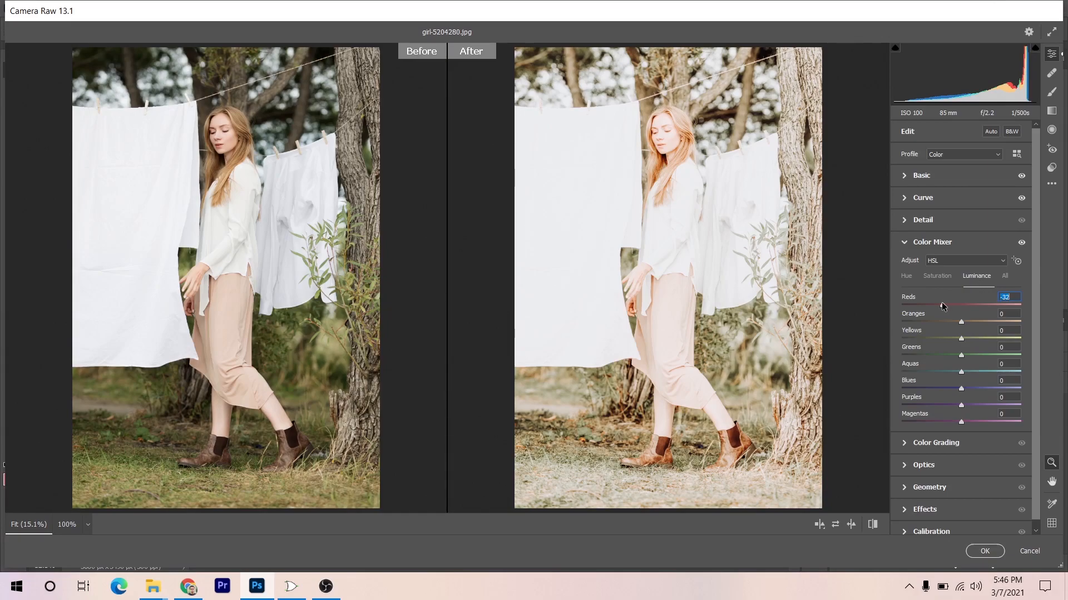
left_click_drag(940, 303, 933, 304)
left_click(935, 322)
key("Down")
key("Down")
key("Down")
key("Down")
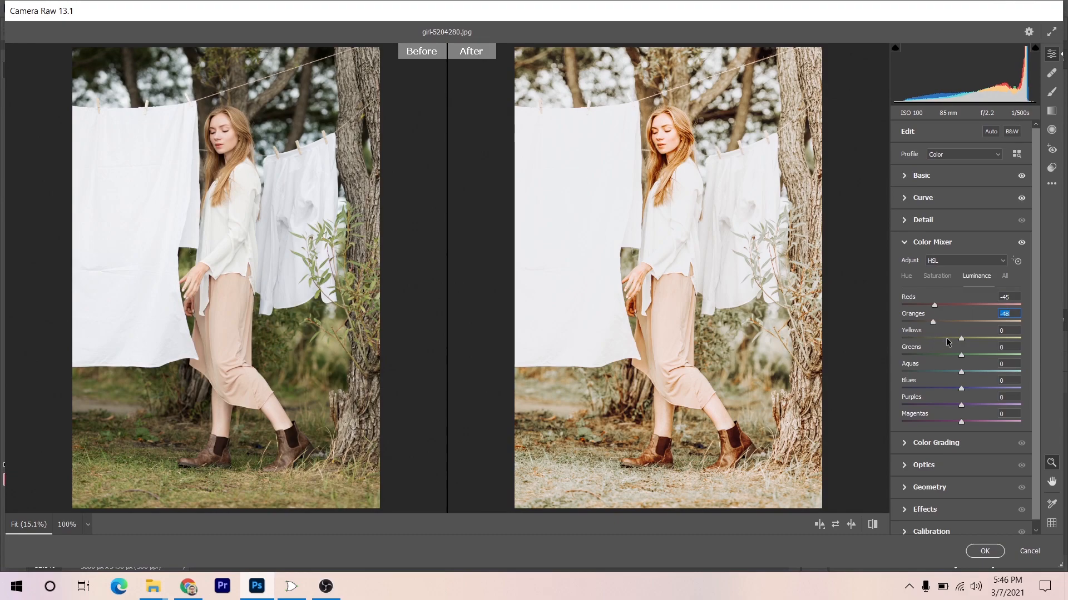
Step: Set the remaining Color Mixer luminance values: Yellows -20, Greens -30, Aquas -1, Blues +18, Purples -6, Magentas -15
left_click(948, 338)
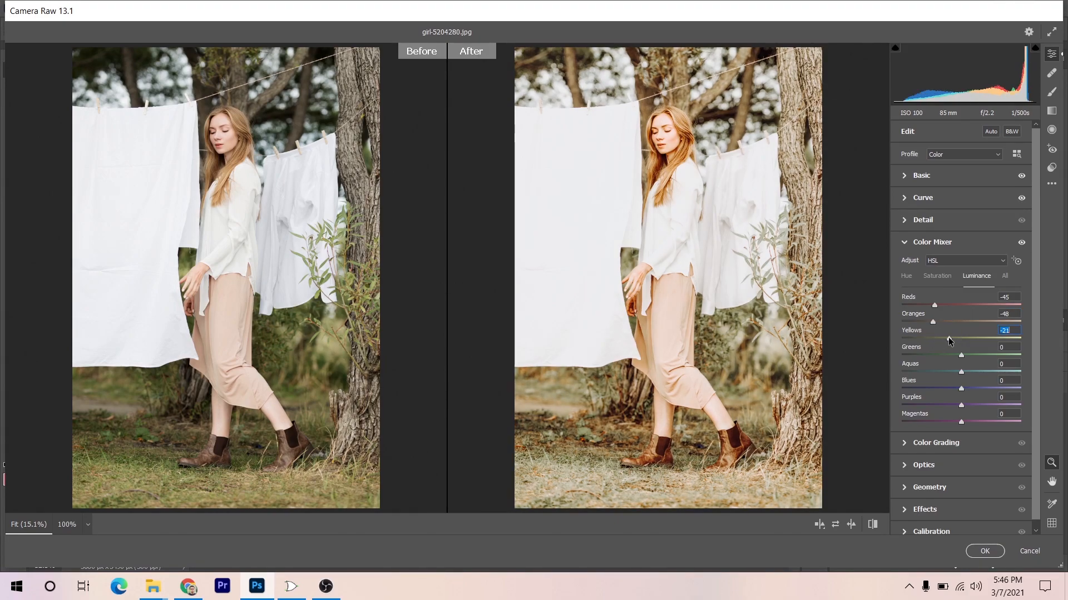
left_click(943, 356)
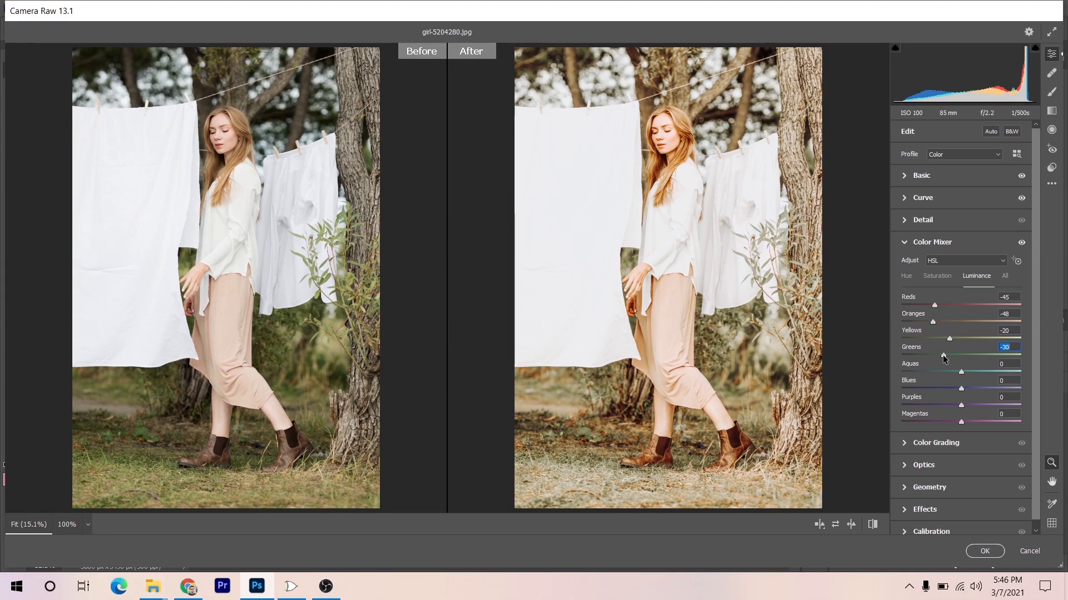
left_click(962, 371)
left_click_drag(961, 388, 957, 413)
mouse_move(961, 422)
left_mouse_down()
mouse_move(942, 424)
mouse_move(952, 423)
left_mouse_up()
scroll(976, 330, "down", 1)
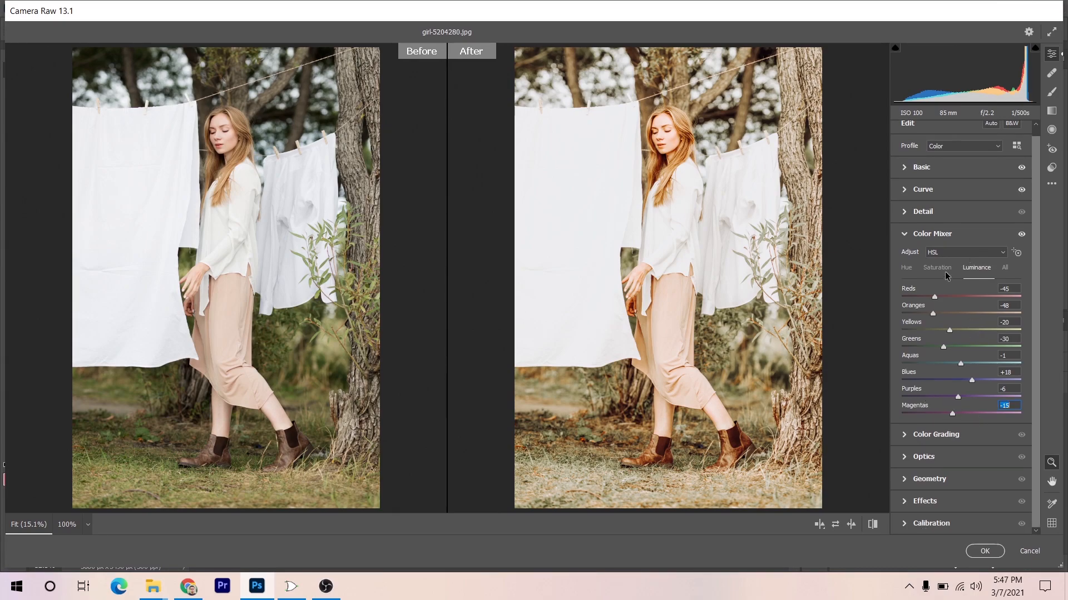
left_click(945, 272)
left_click(907, 269)
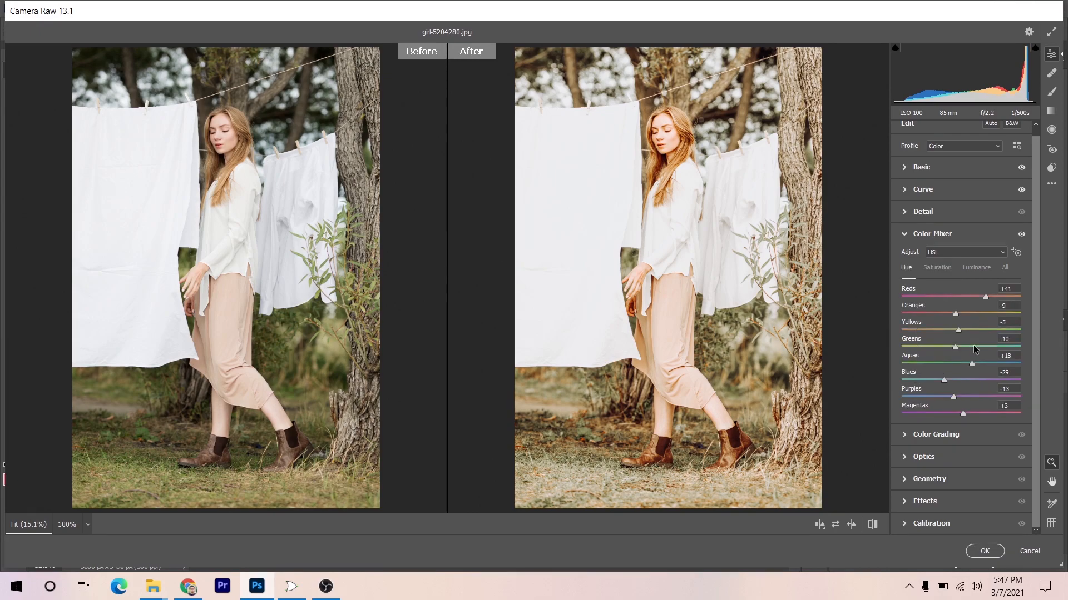
Step: Tint the shadows in Color Grading with hue 33 and saturation 14, and set Blending to 100
left_click(957, 437)
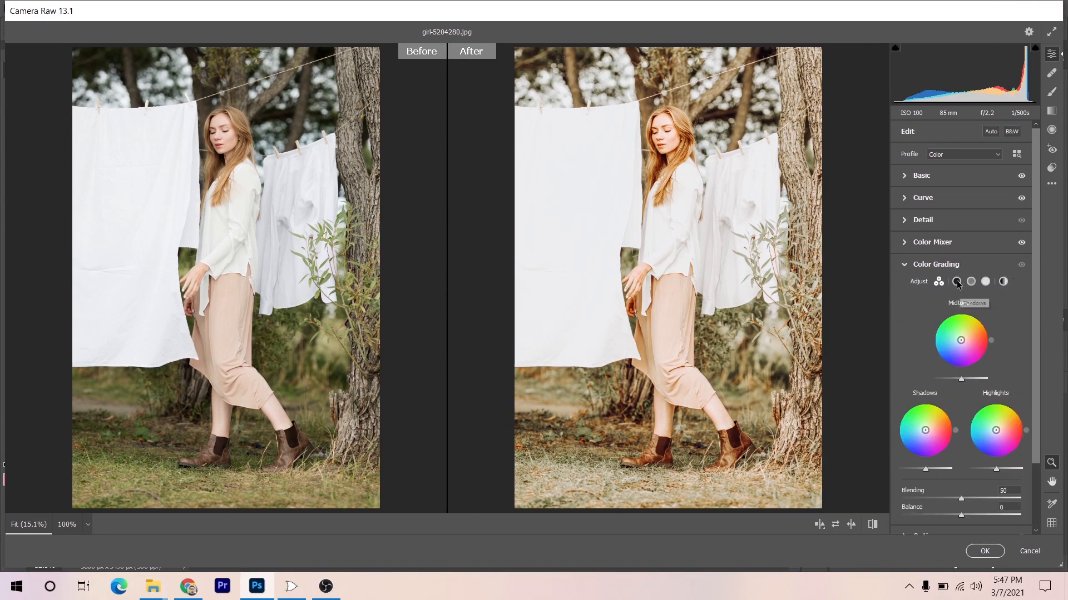
left_click(957, 282)
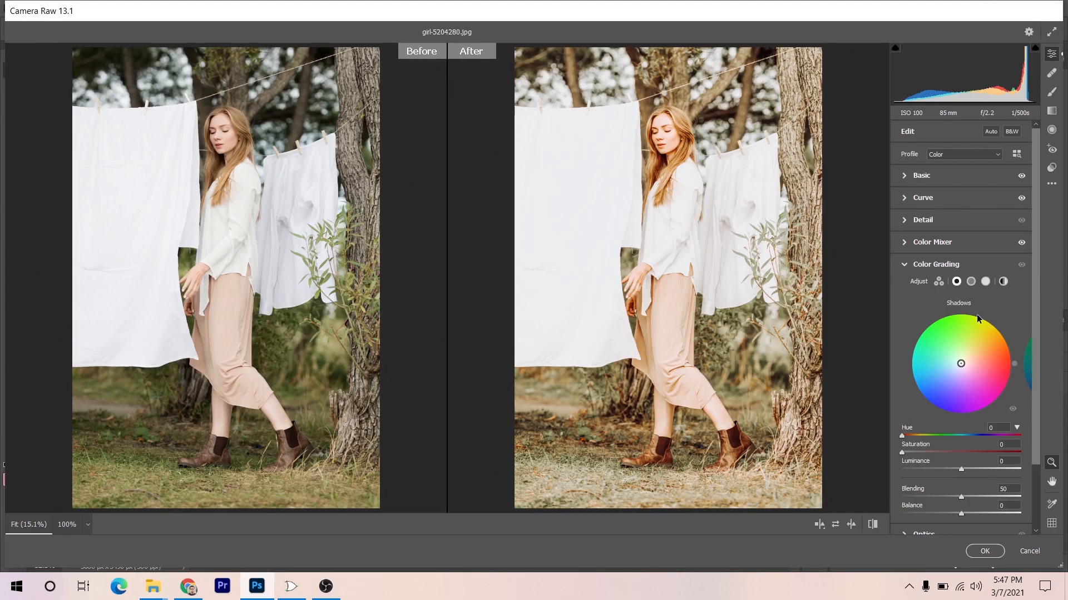
left_click(910, 436)
left_click_drag(911, 434, 918, 452)
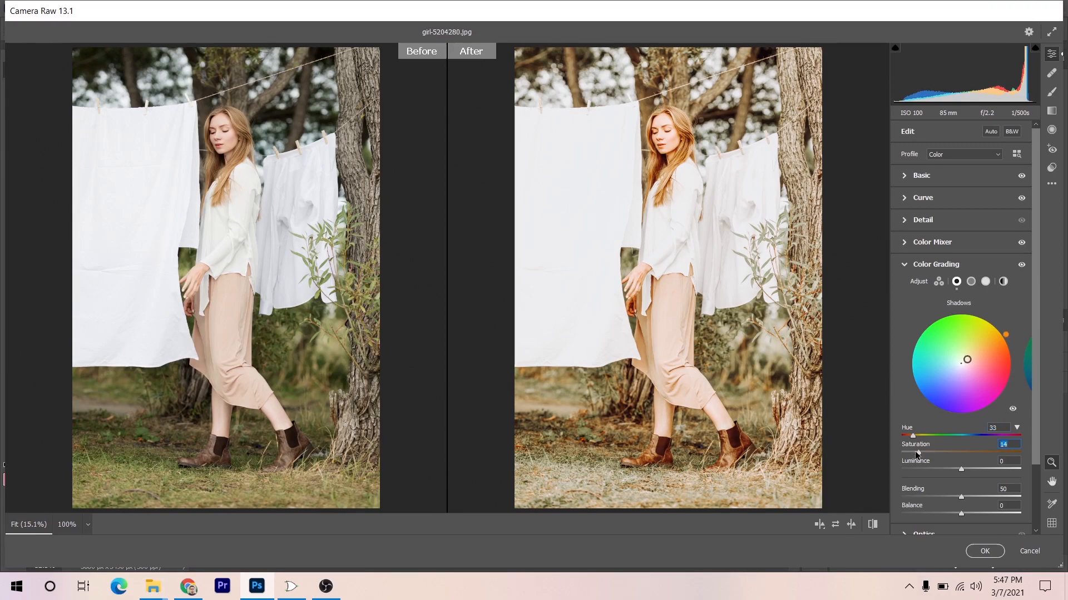
left_click_drag(962, 497, 1025, 498)
Step: In Calibration, set the red primary to hue +5 and saturation -30, and slightly adjust the blue primary's hue and saturation
scroll(980, 410, "down", 3)
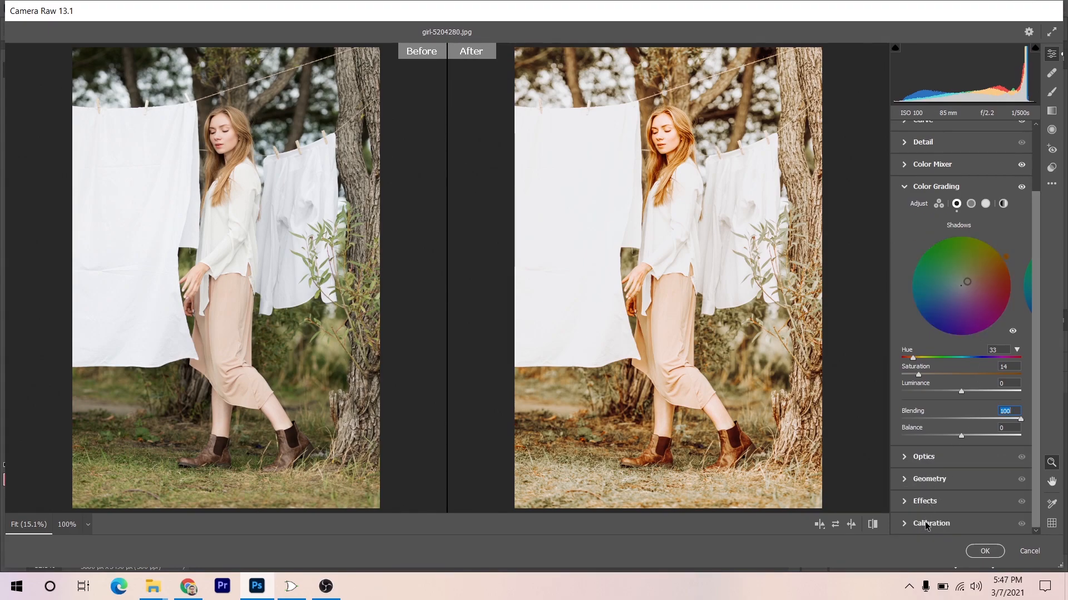
left_click(928, 524)
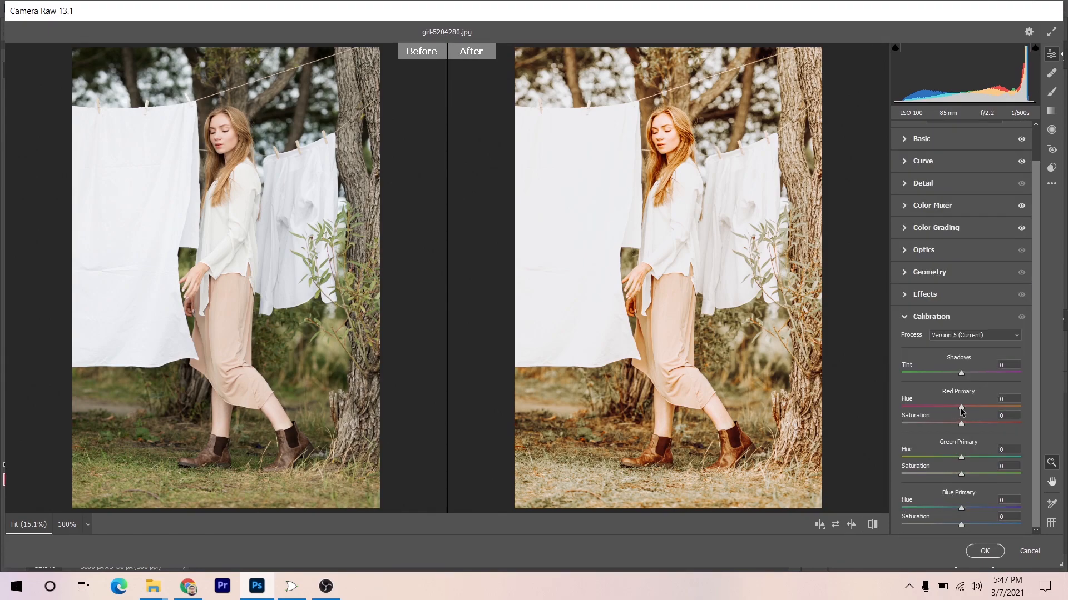
left_click_drag(962, 408, 943, 424)
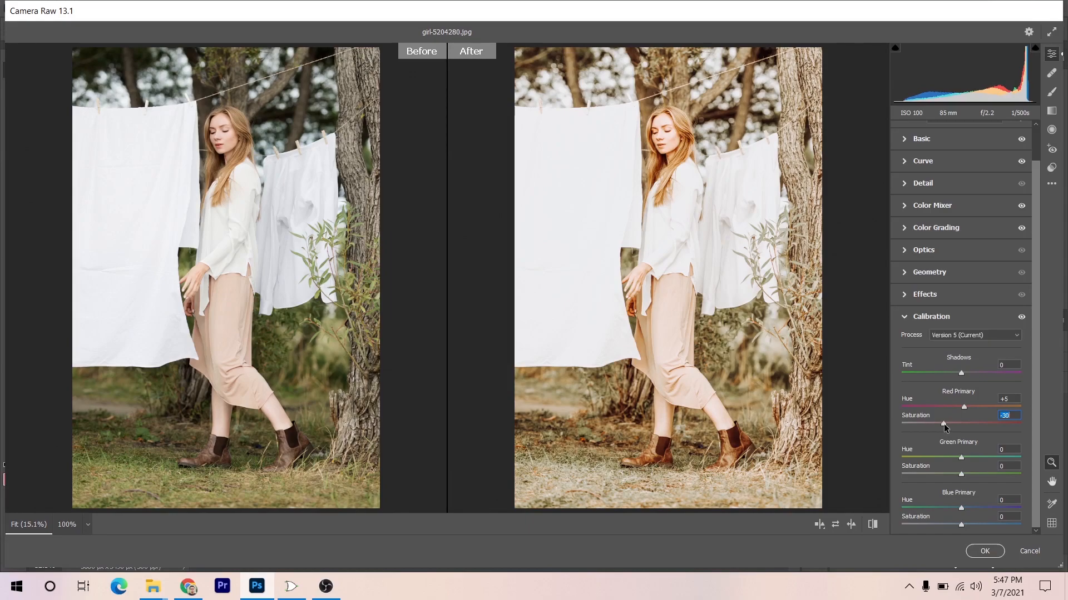
left_click_drag(961, 508, 959, 525)
left_click(938, 315)
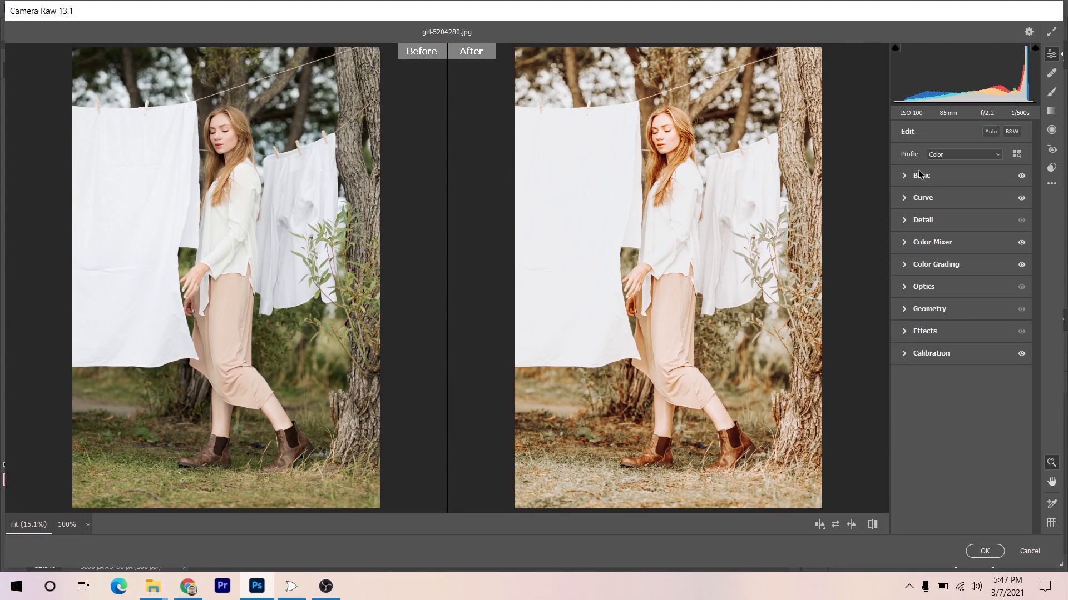
Step: Set the Highlights in the Basic adjustments to -87
left_click(920, 175)
mouse_move(914, 295)
left_mouse_down()
mouse_move(895, 296)
mouse_move(910, 295)
left_mouse_up()
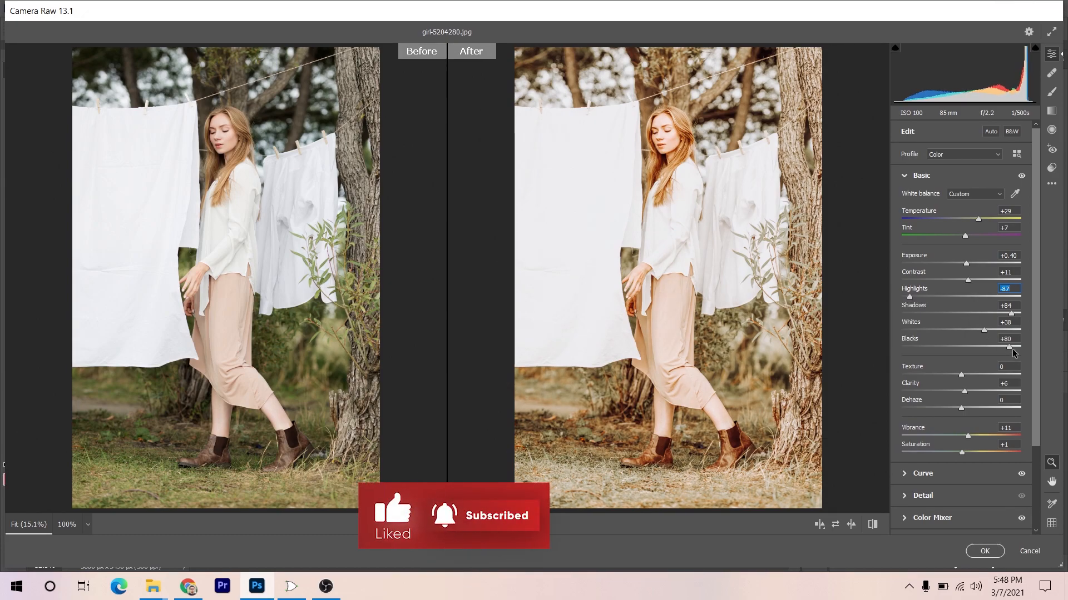
Step: Set the Whites to +19 and the Blacks to +75 in the Basic adjustments, and inspect the before/after comparison up close
left_click_drag(1007, 347, 973, 332)
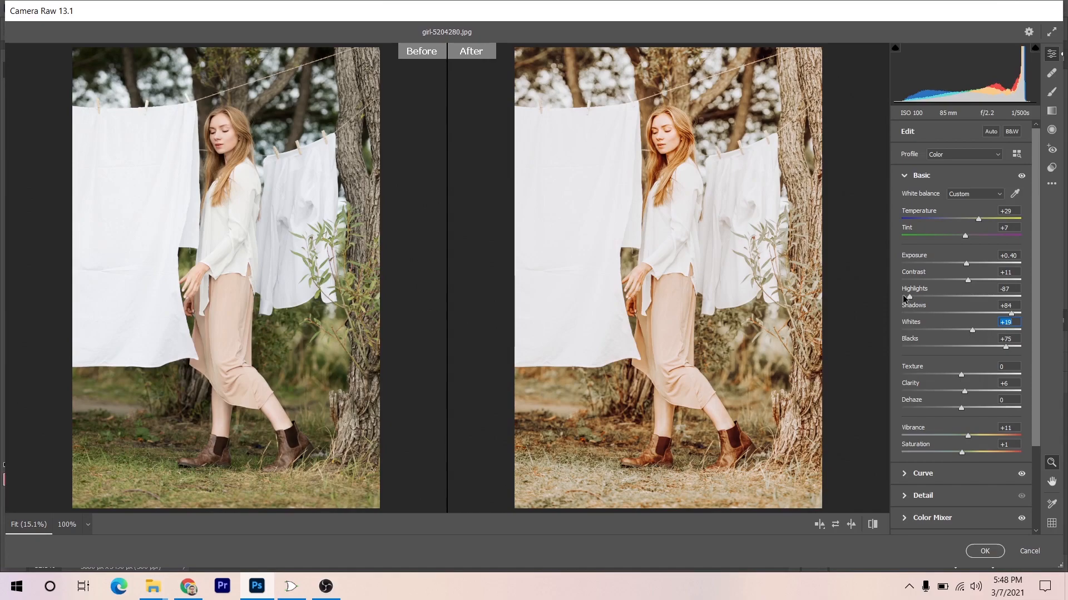
scroll(664, 132, "up", 3)
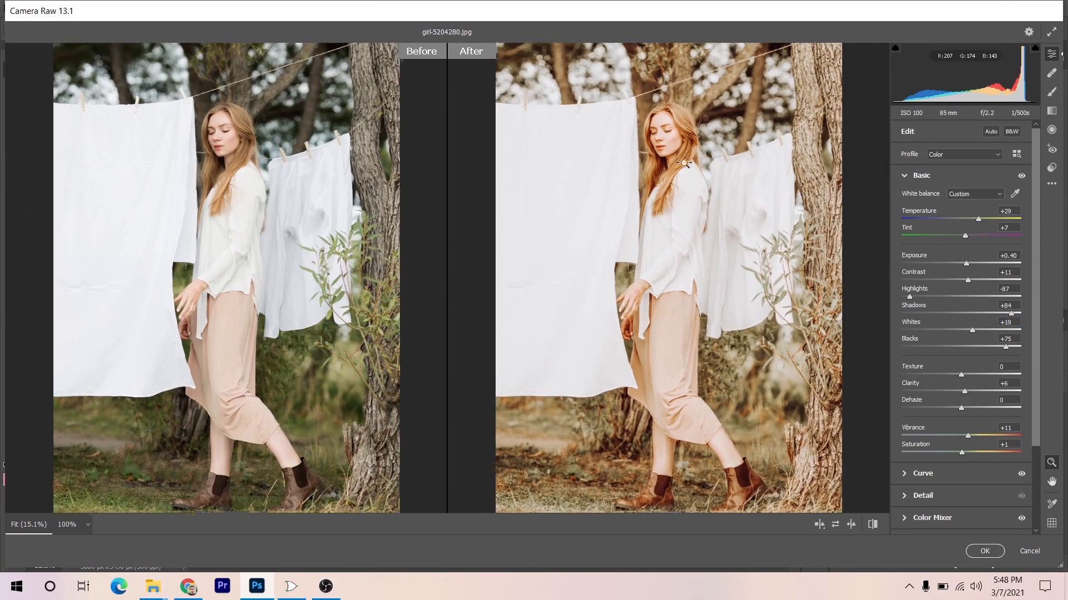
left_click_drag(621, 155, 665, 72)
left_click_drag(667, 239, 659, 140)
left_click_drag(677, 296, 624, 136)
key("z")
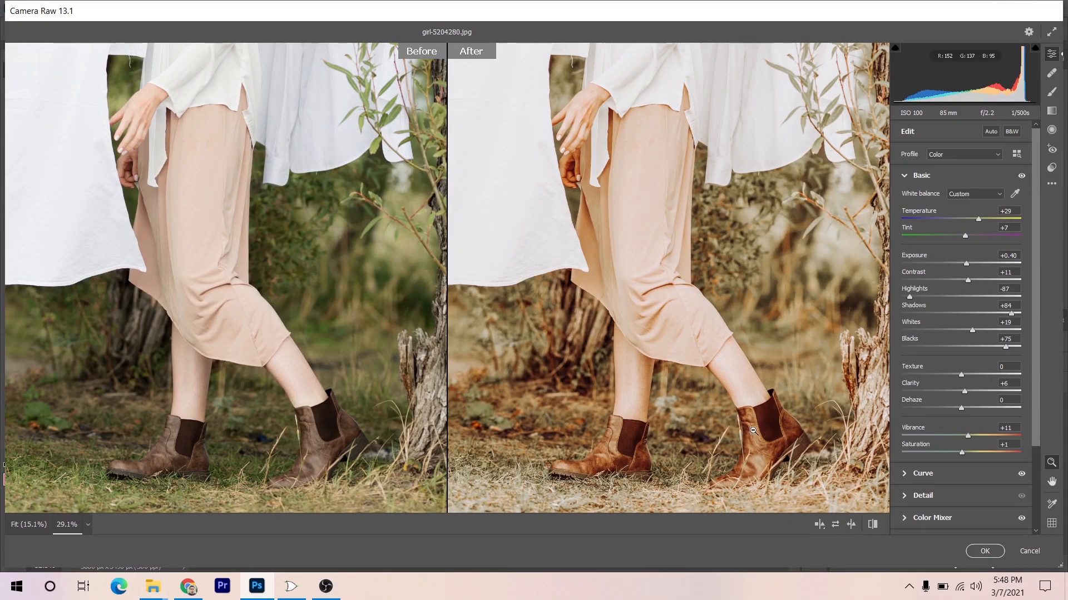
Step: Apply the Camera Raw grade to the portrait and compare it with the original by toggling Layer 1's visibility
left_click(985, 551)
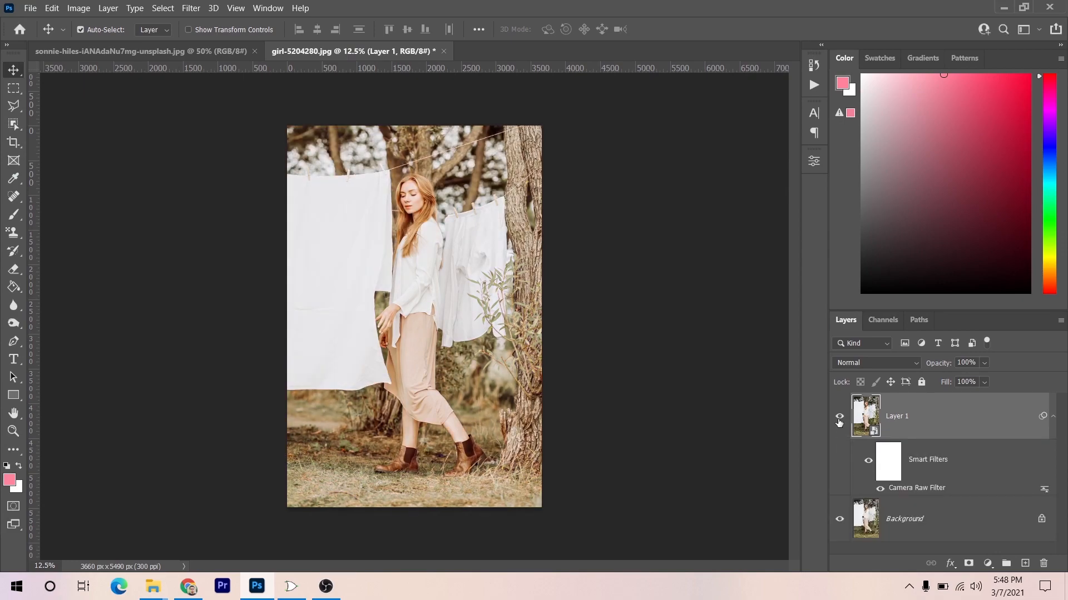
left_click(839, 417)
left_click(839, 417)
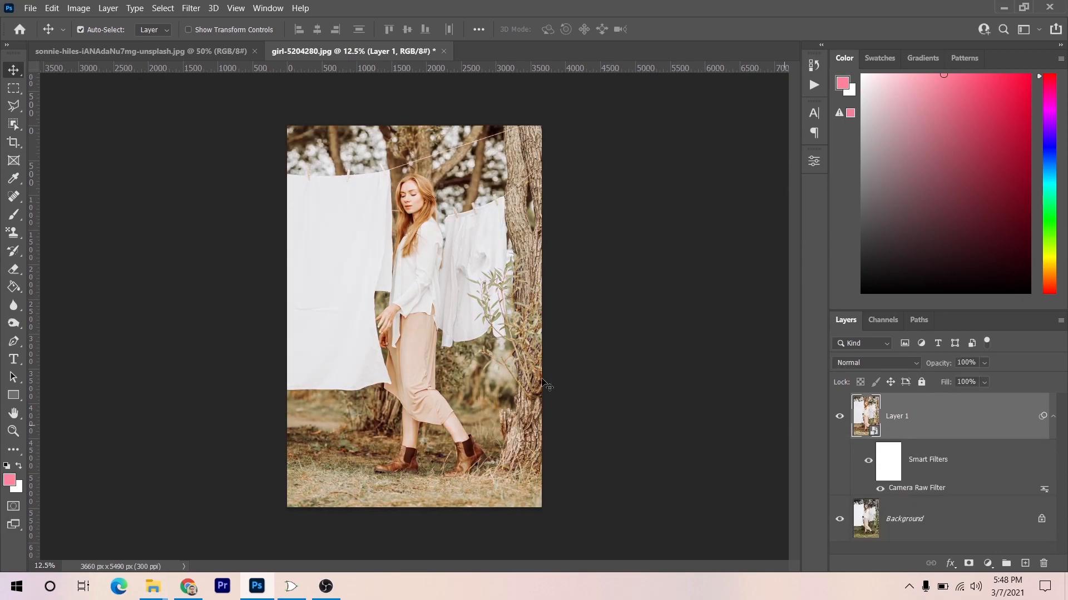
Step: Switch to the patio photo and open a duplicate layer in the Camera Raw Filter with the warm grade in side-by-side before/after view
left_click(165, 51)
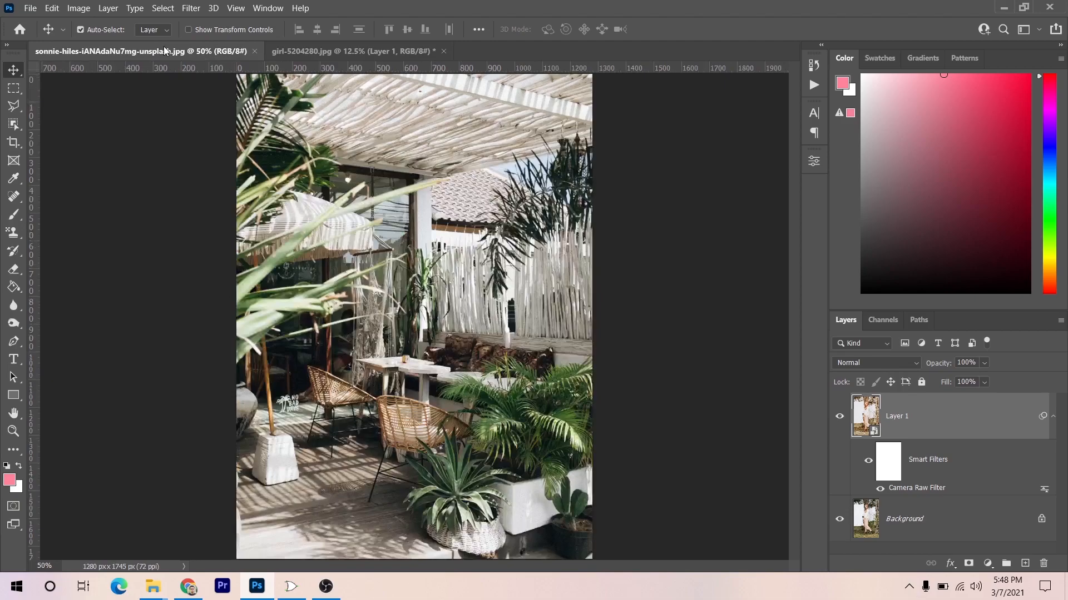
key("ctrl+shift+a")
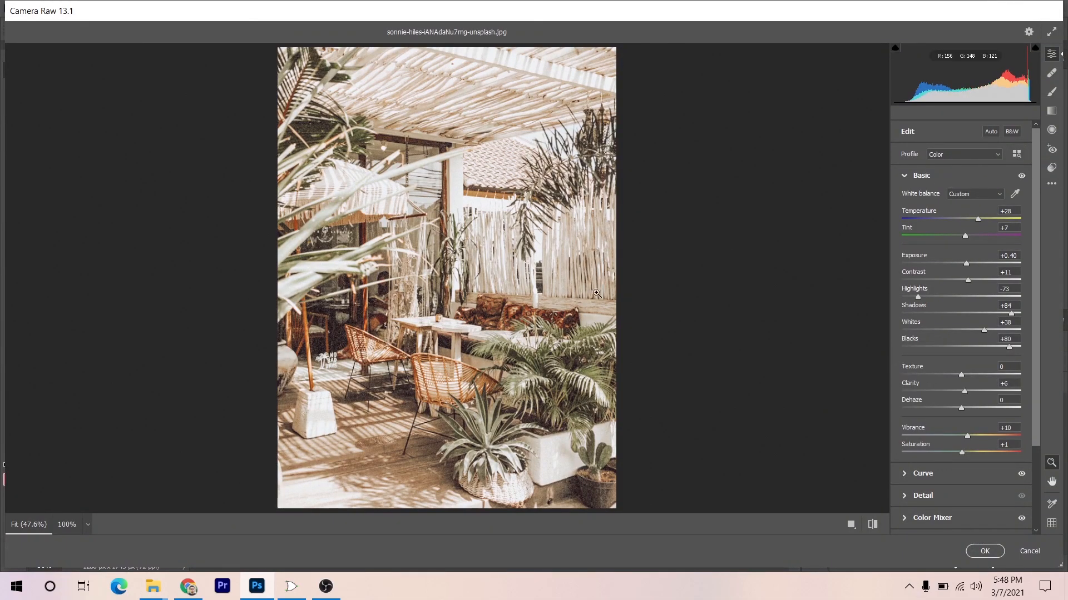
key("q")
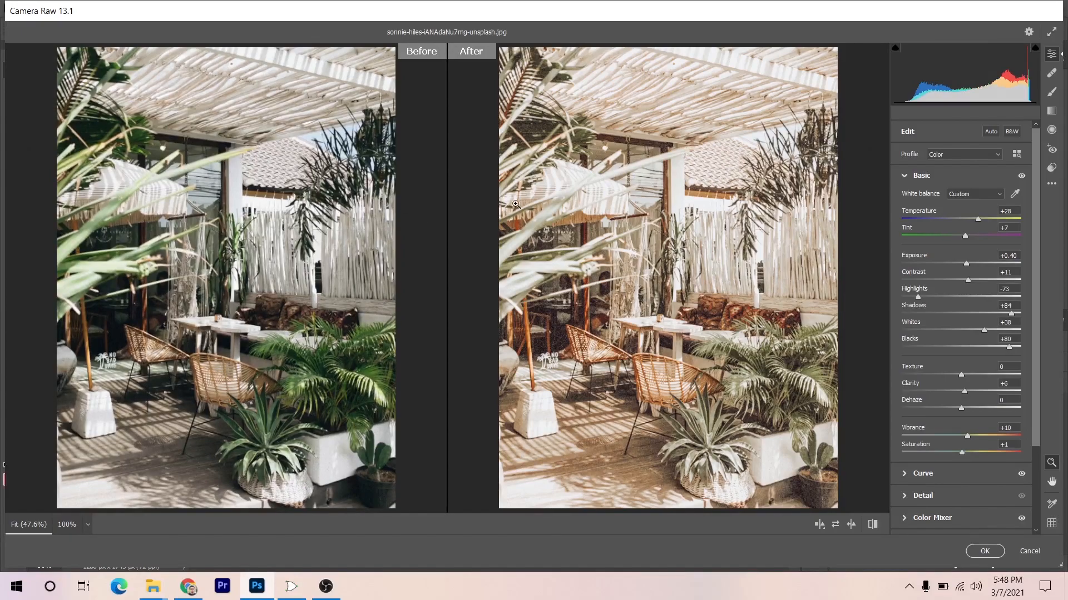
Step: Apply the Camera Raw grade to the patio photo's Layer 1 and toggle the layer's visibility to compare with the original
left_click(980, 550)
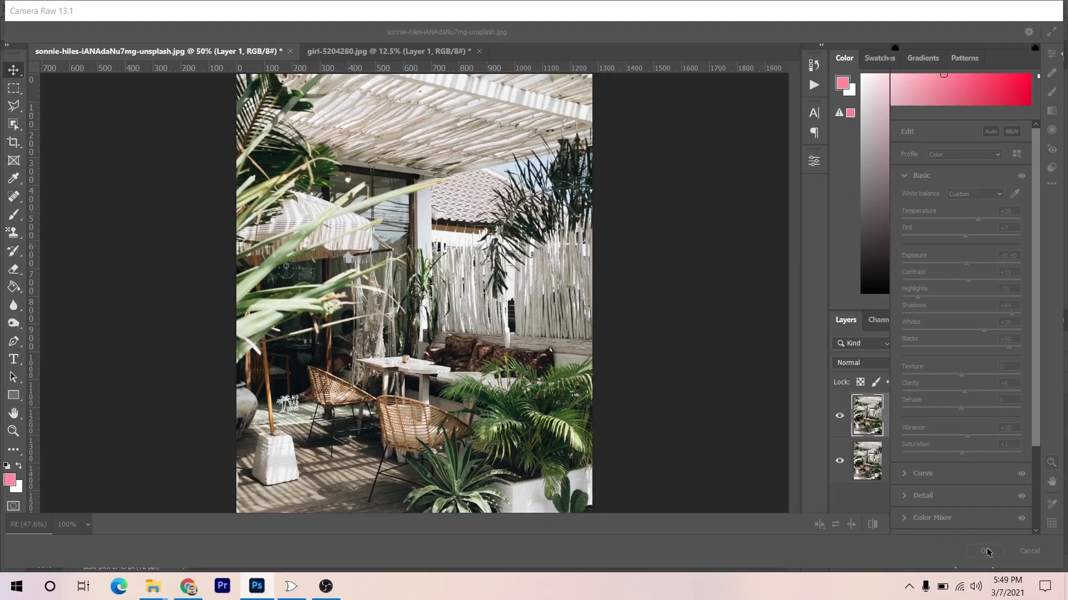
left_click(840, 417)
left_click(840, 417)
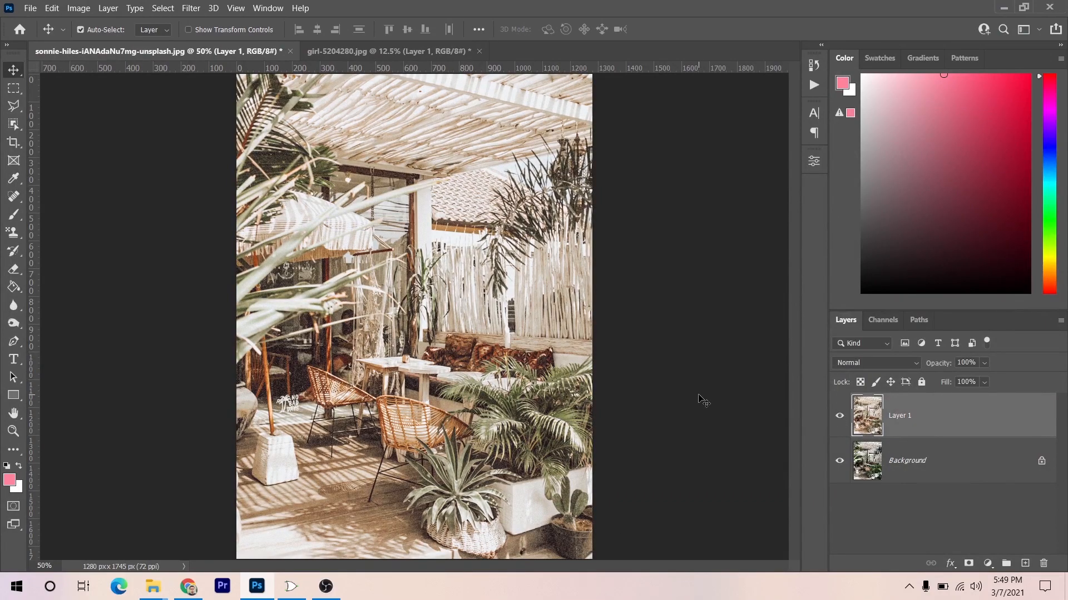